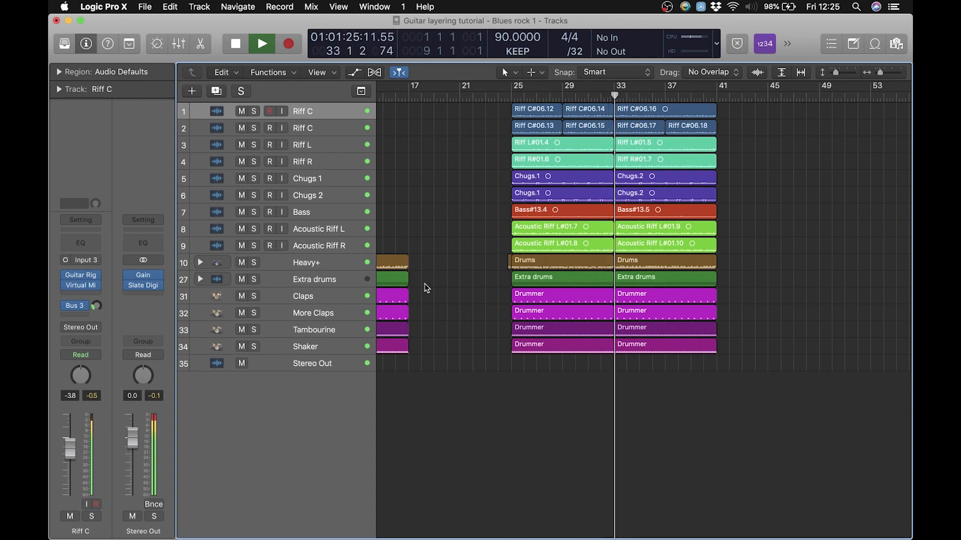
Stop playback, move the playhead to bar 24 and look over the finished guitar and bass regions from bar 25 to bar 41
key(space)
scroll(461, 278, right, 3)
scroll(459, 275, left, 3)
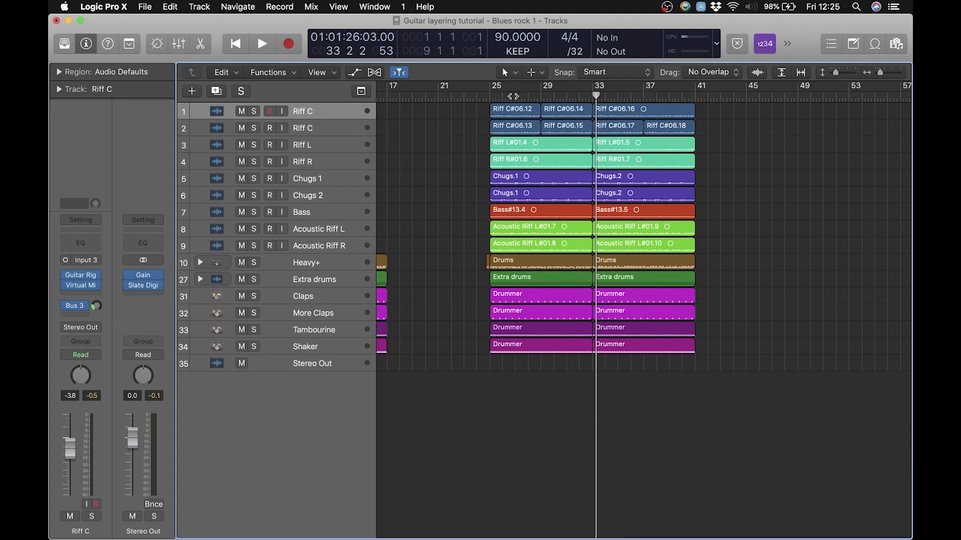
drag(480, 96, 476, 95)
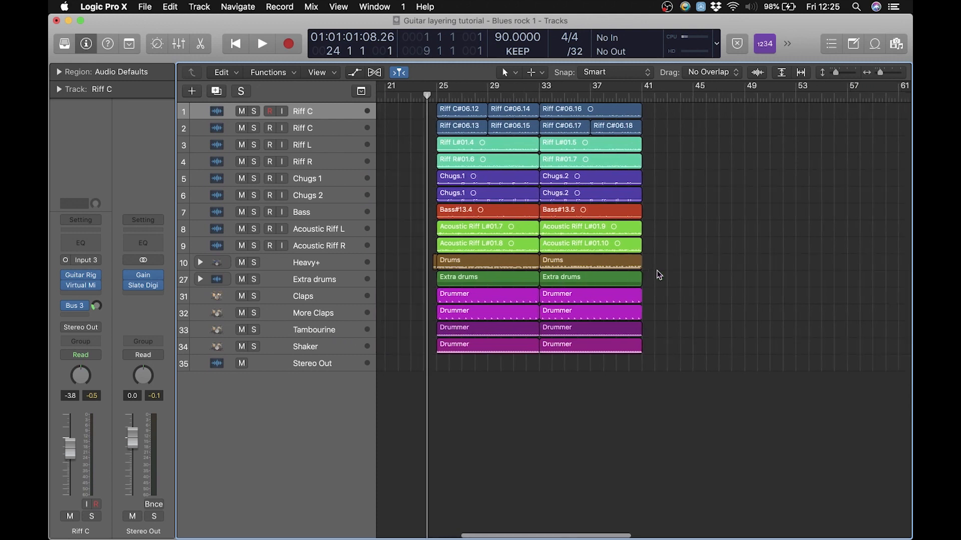
scroll(658, 273, right, 4)
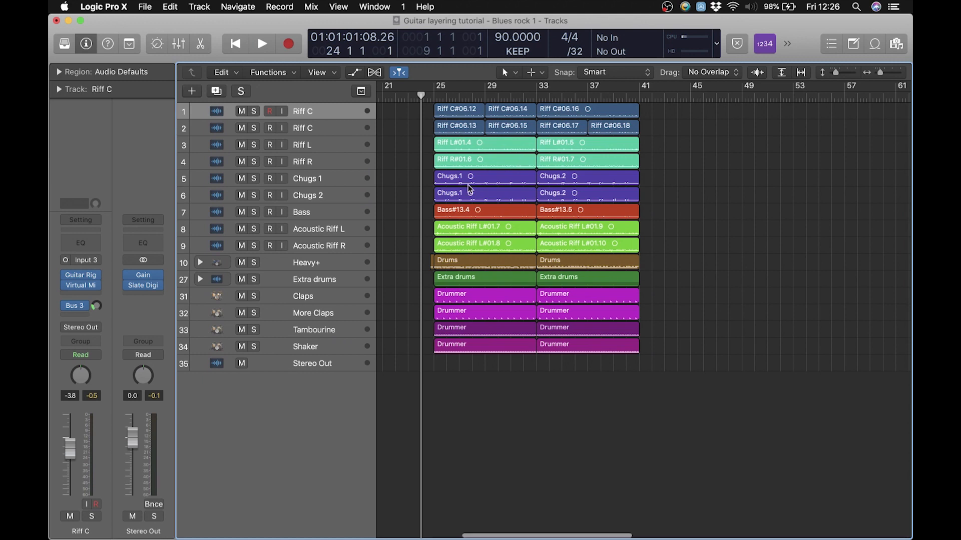
scroll(470, 189, left, 10)
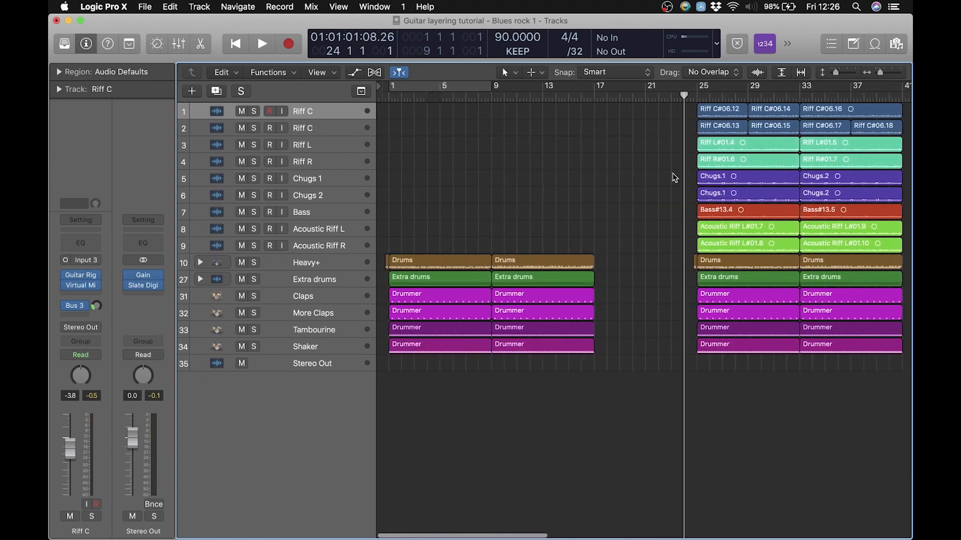
drag(671, 114, 833, 243)
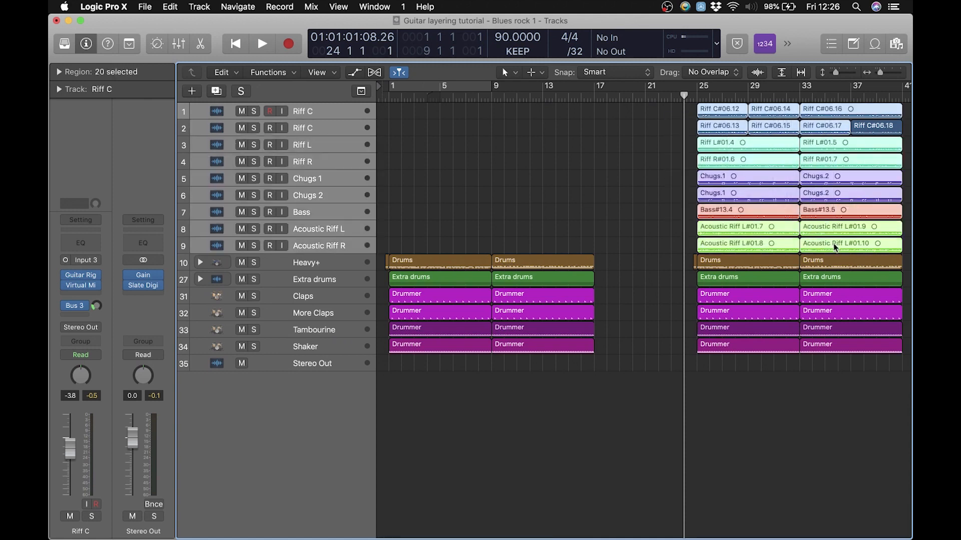
click(611, 143)
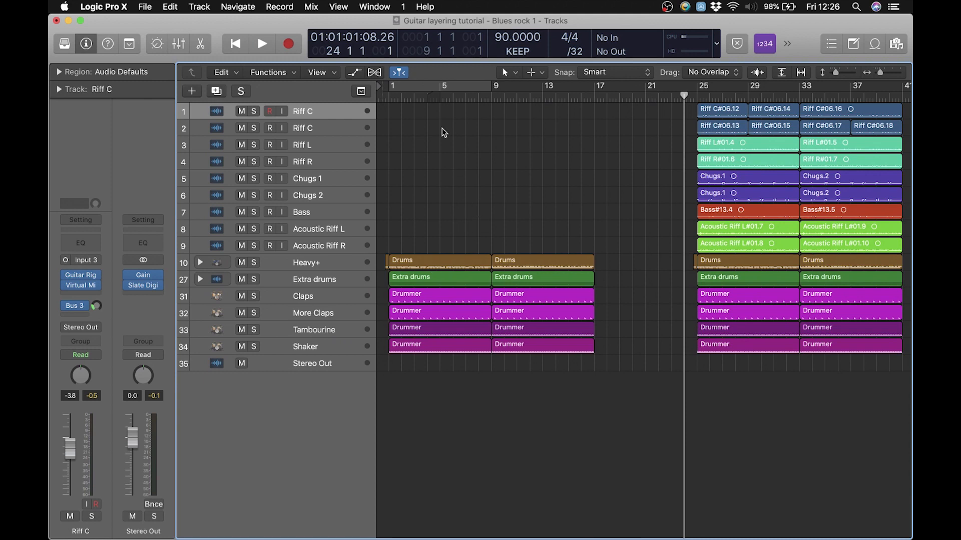
Listen to the opening of the drum and percussion loops, starting just before bar 1, and return the playhead to bar 1
drag(401, 95, 384, 97)
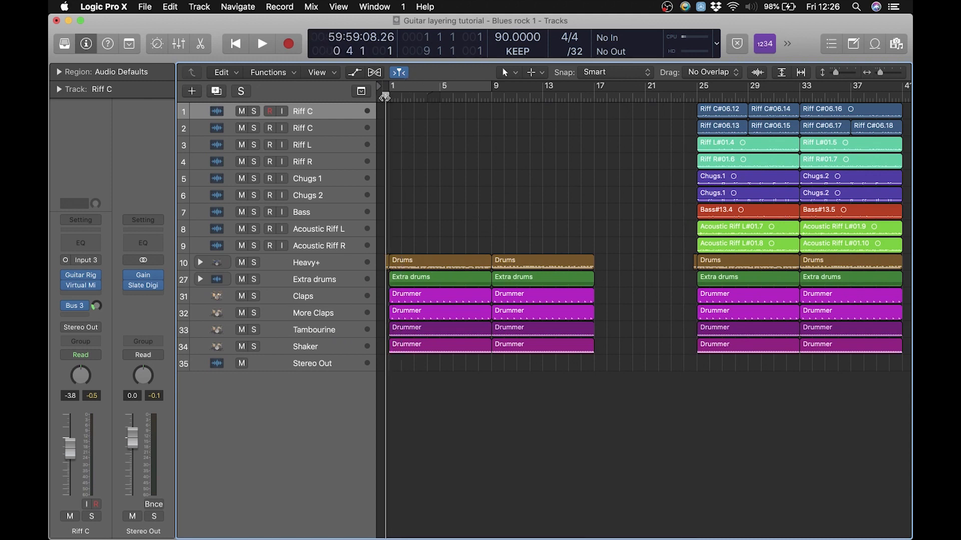
key(space)
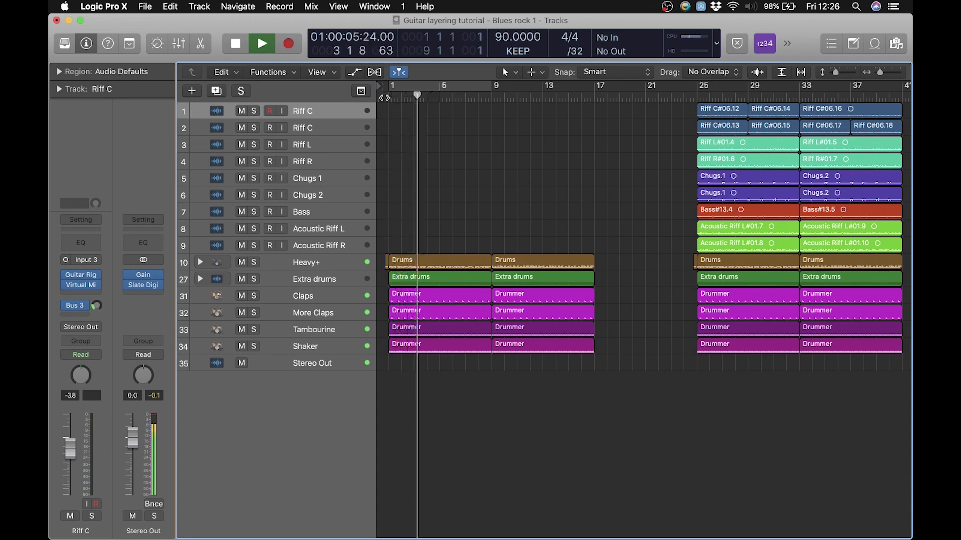
key(space)
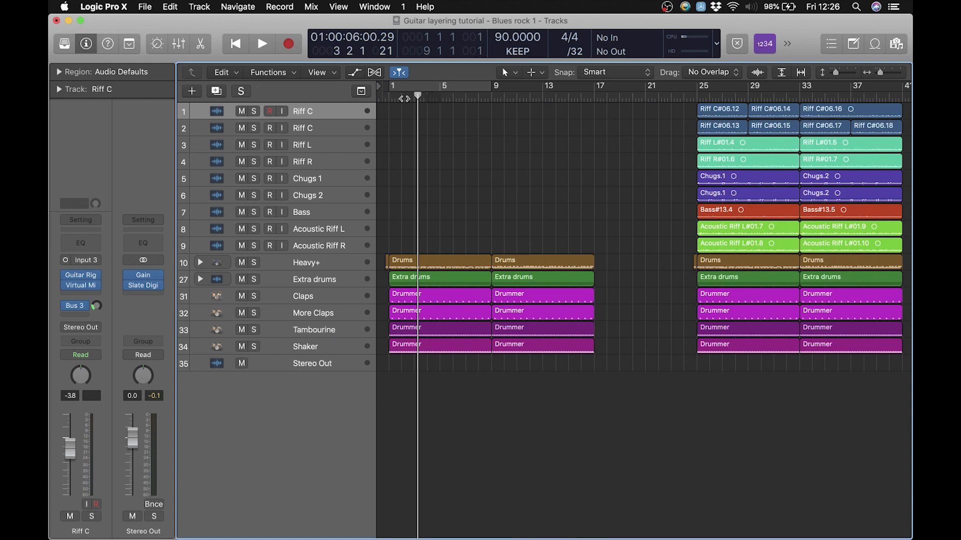
drag(404, 98, 391, 102)
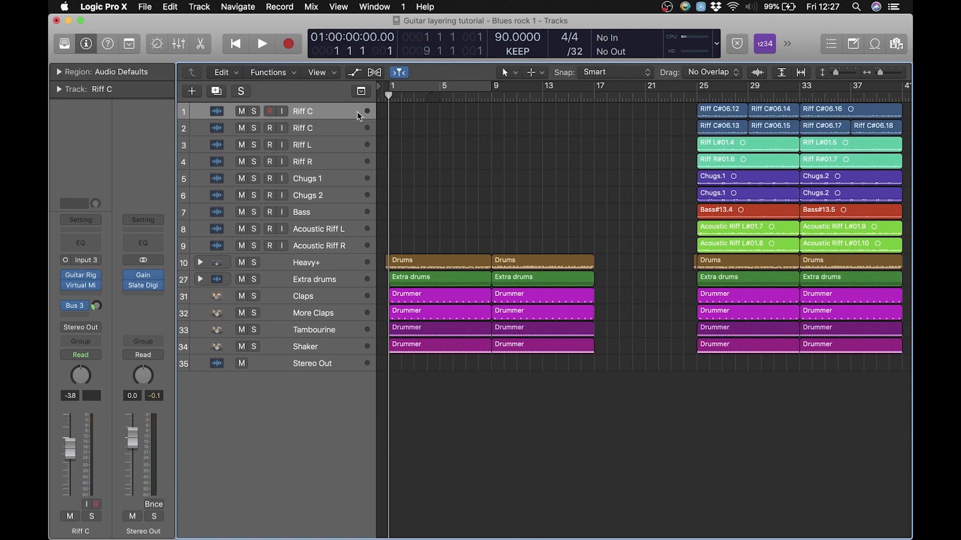
Inspect the Guitar Rig amp and preset list on the first Riff C track, and audition the live guitar through input monitoring
click(82, 278)
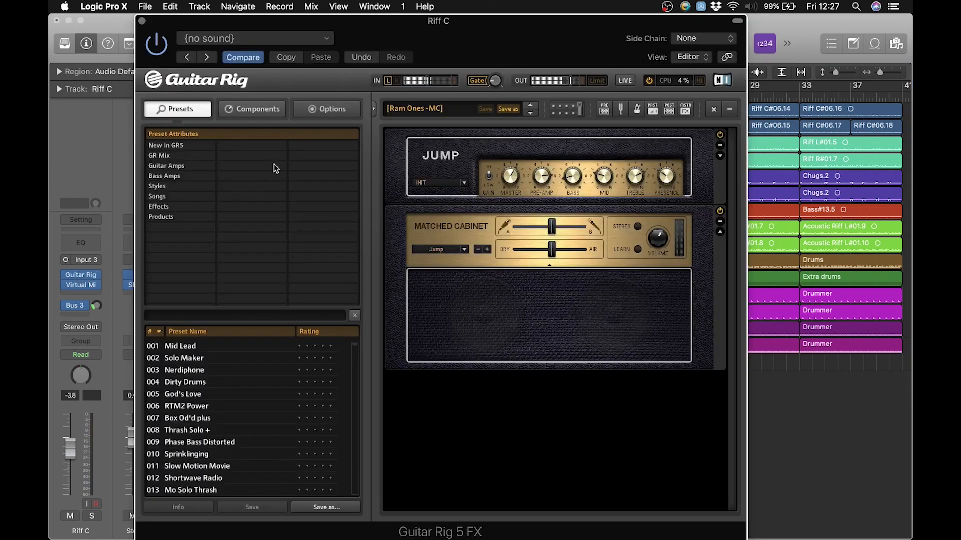
drag(356, 21, 395, 24)
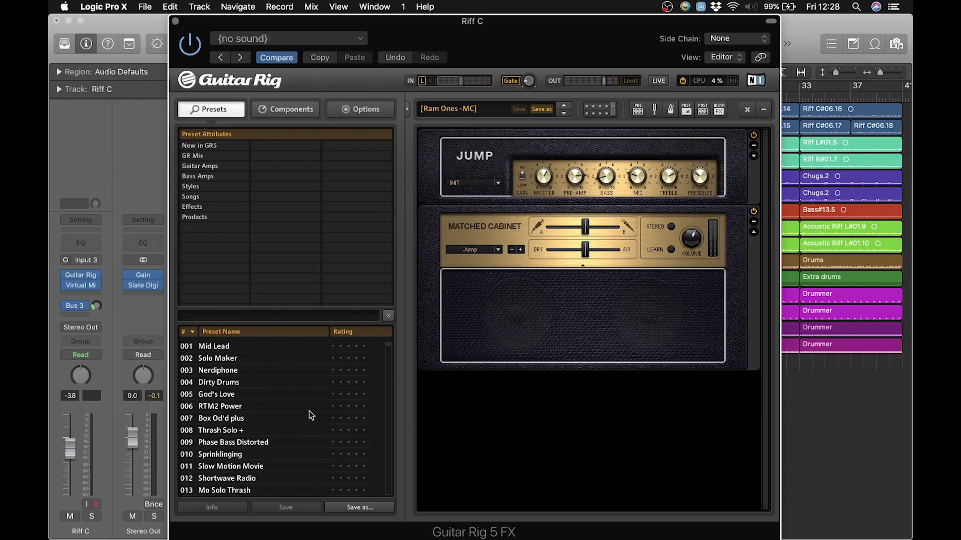
scroll(311, 415, down, 8)
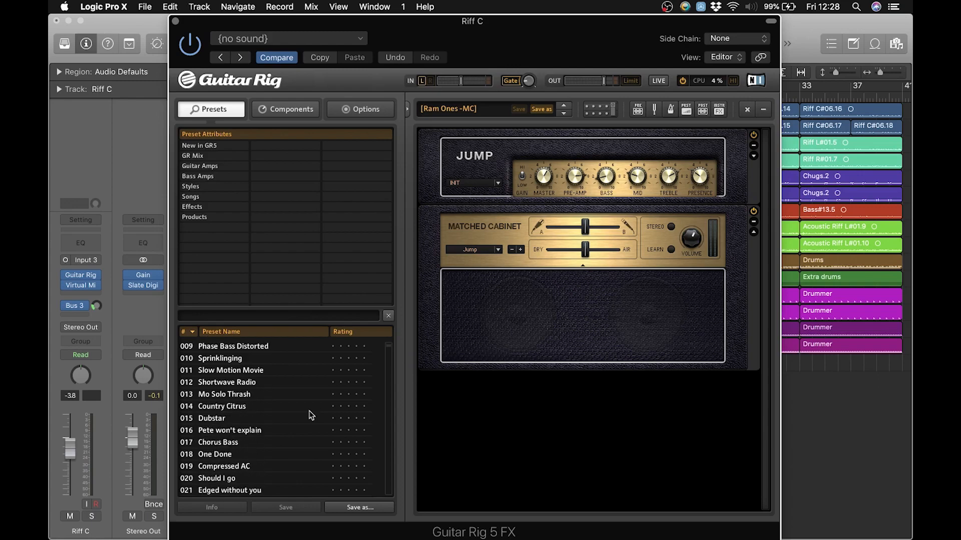
scroll(311, 414, down, 3)
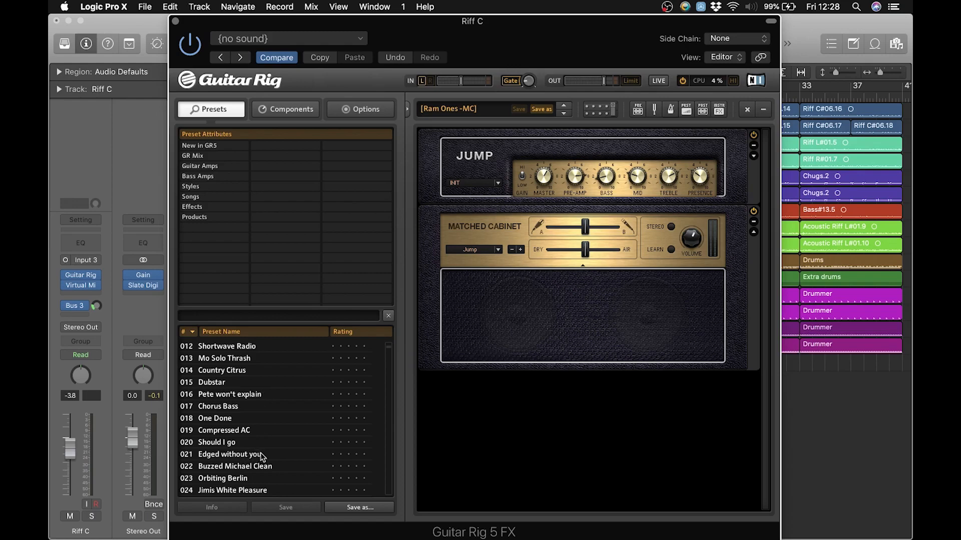
scroll(259, 456, up, 11)
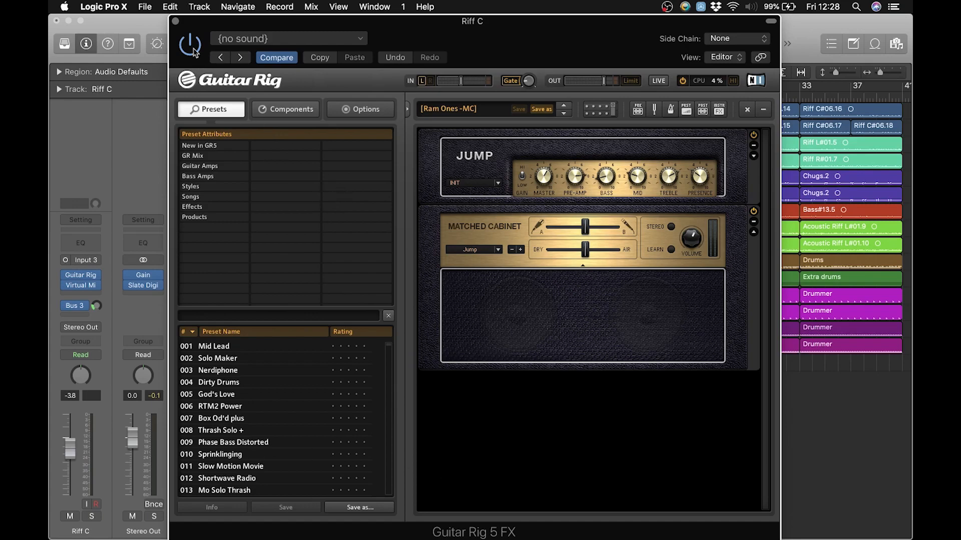
click(175, 21)
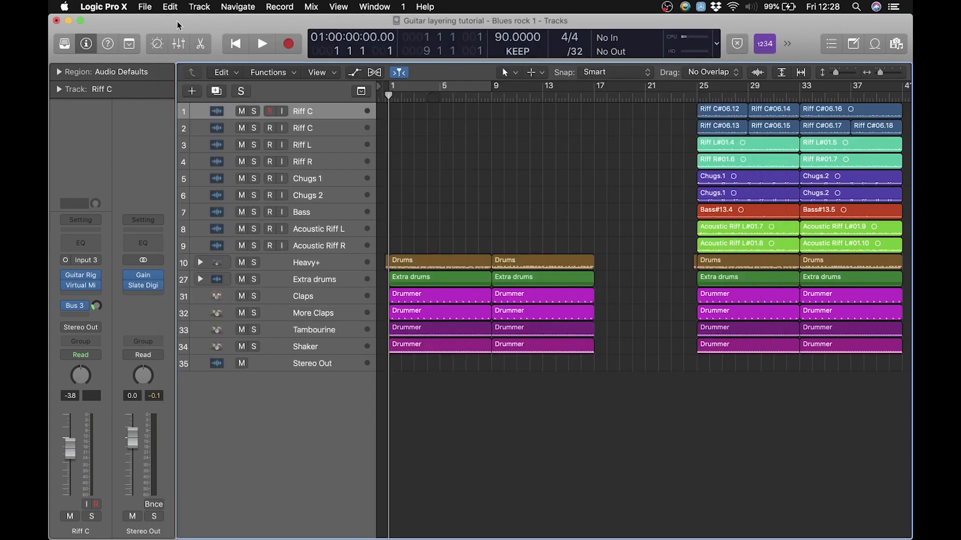
click(284, 111)
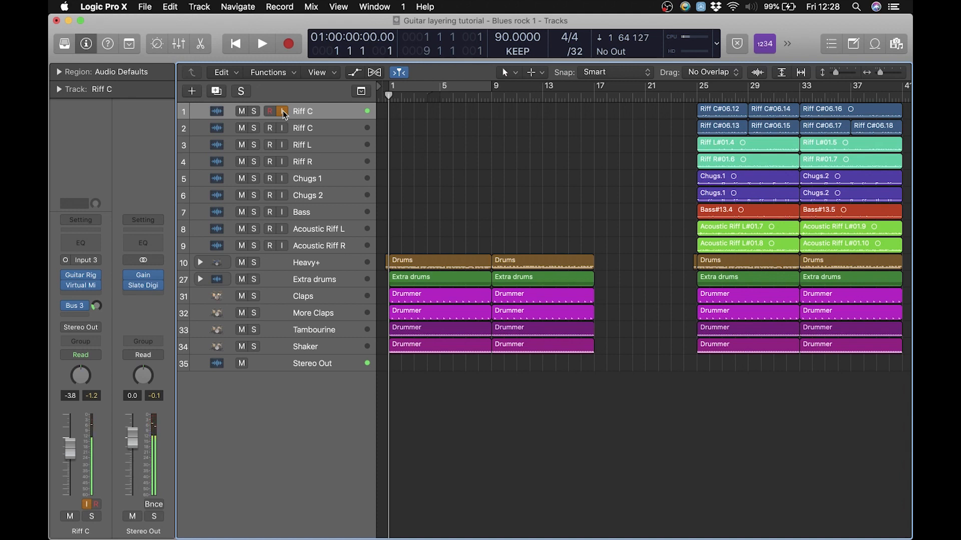
click(283, 111)
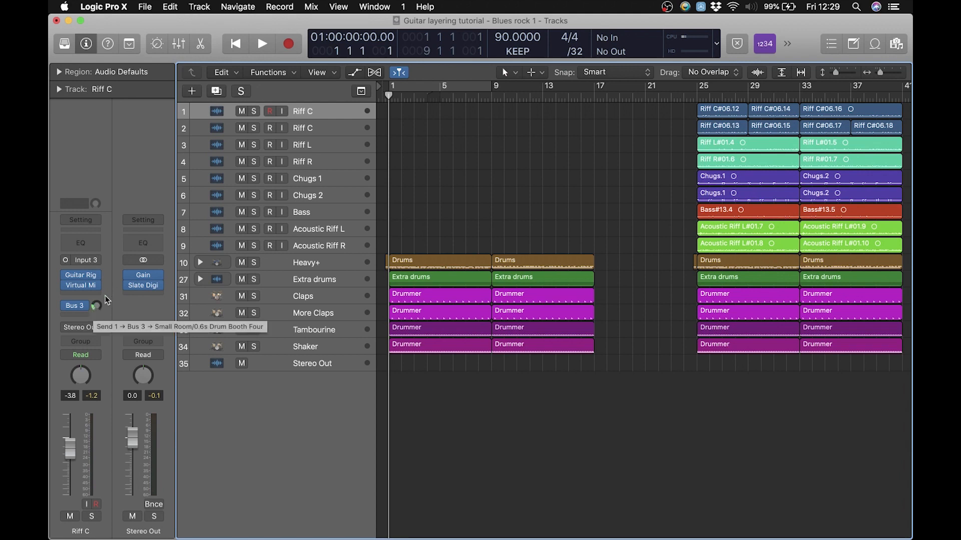
Record a monitored guitar take on the first Riff C track from bar 1 to just past bar 9, then switch input monitoring off
click(281, 108)
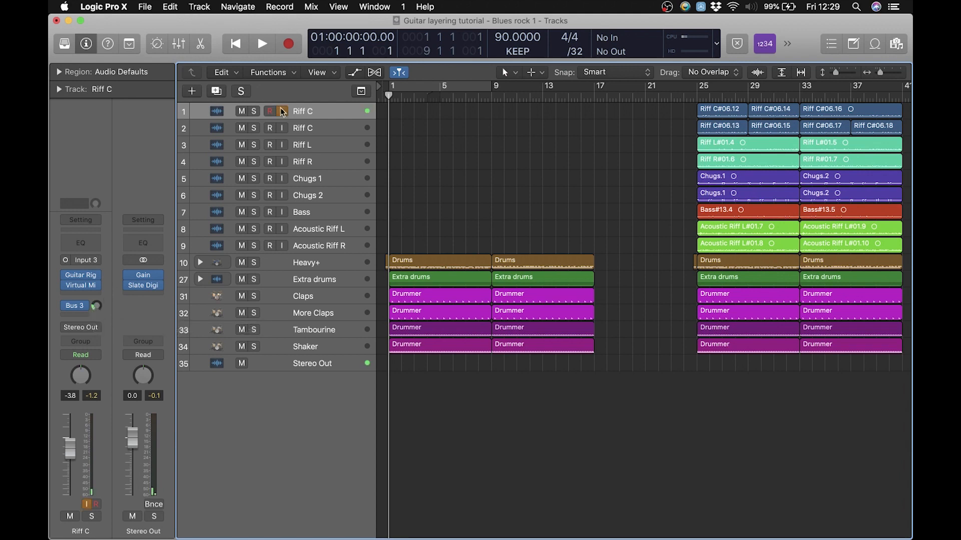
click(300, 112)
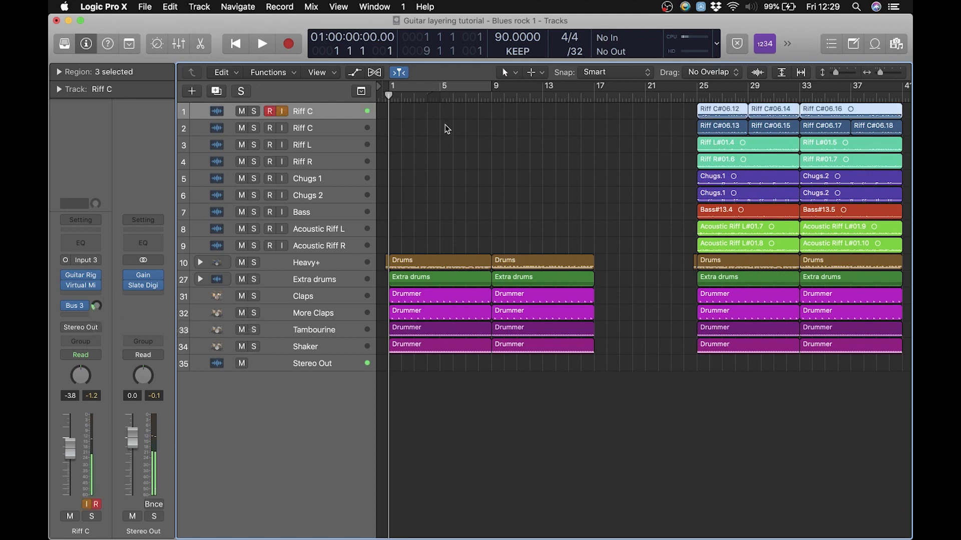
key(r)
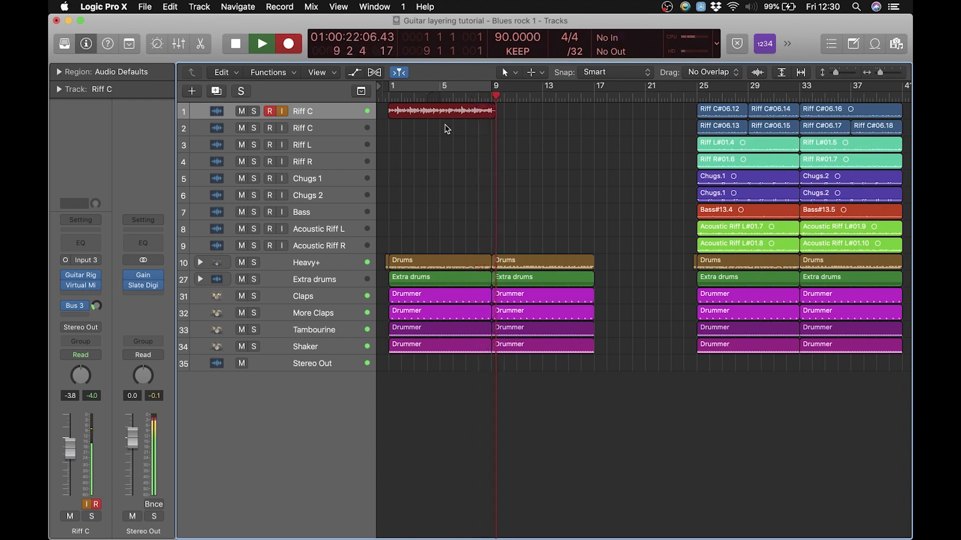
key(space)
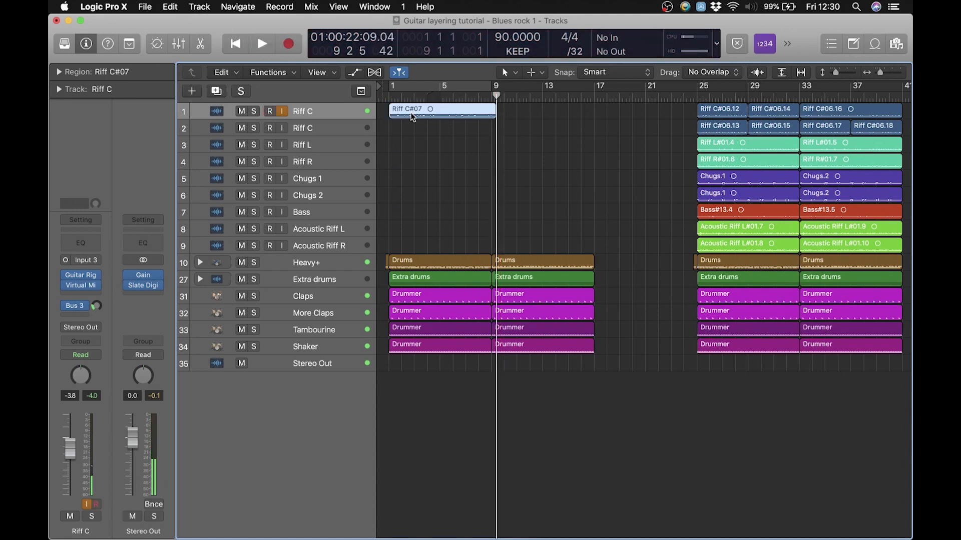
click(282, 111)
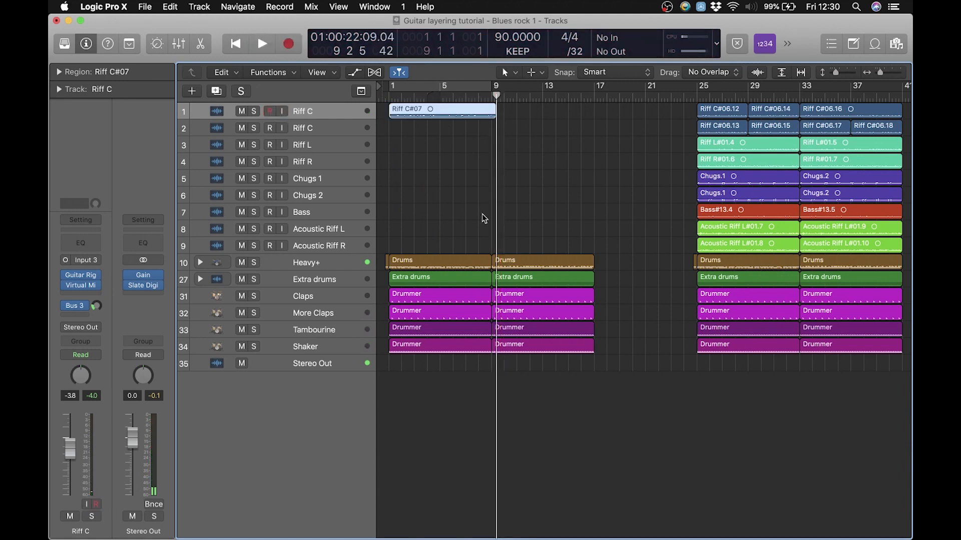
Cut the new take on the first Riff C track at bar 9 with the Scissors Tool and discard the leftover tail
key(t)
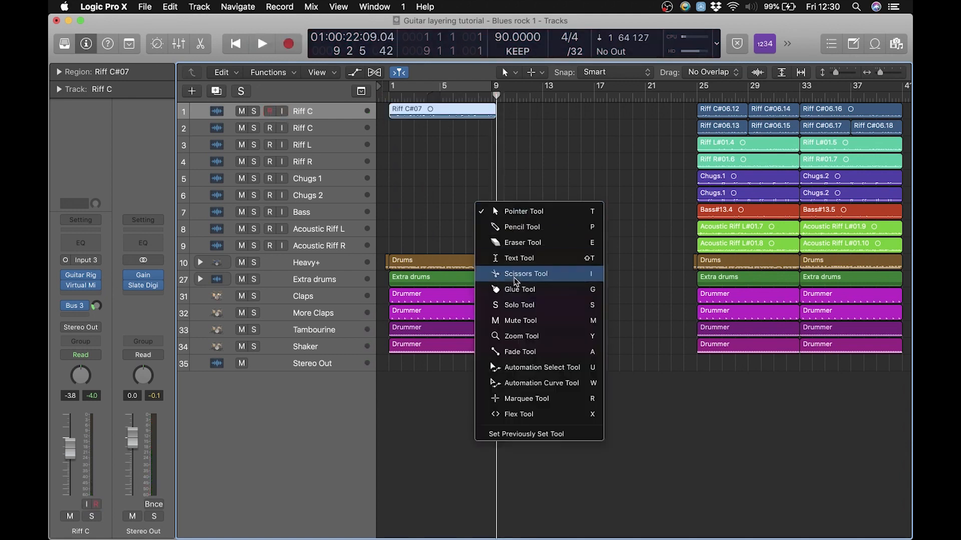
click(516, 276)
drag(491, 113, 494, 114)
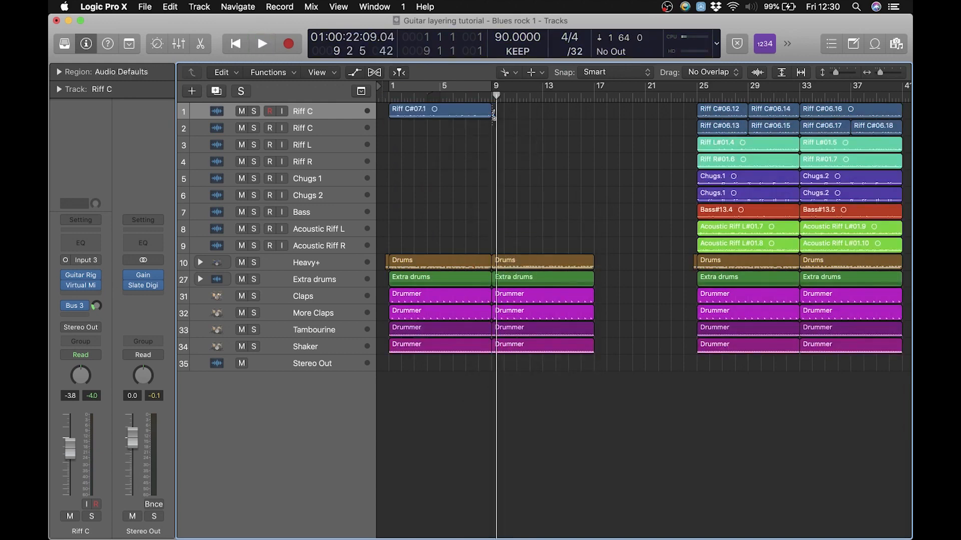
key(t)
key(t)
Play back the opening bars of the trimmed guitar take with the drums, and return the playhead to bar 1
click(396, 96)
key(space)
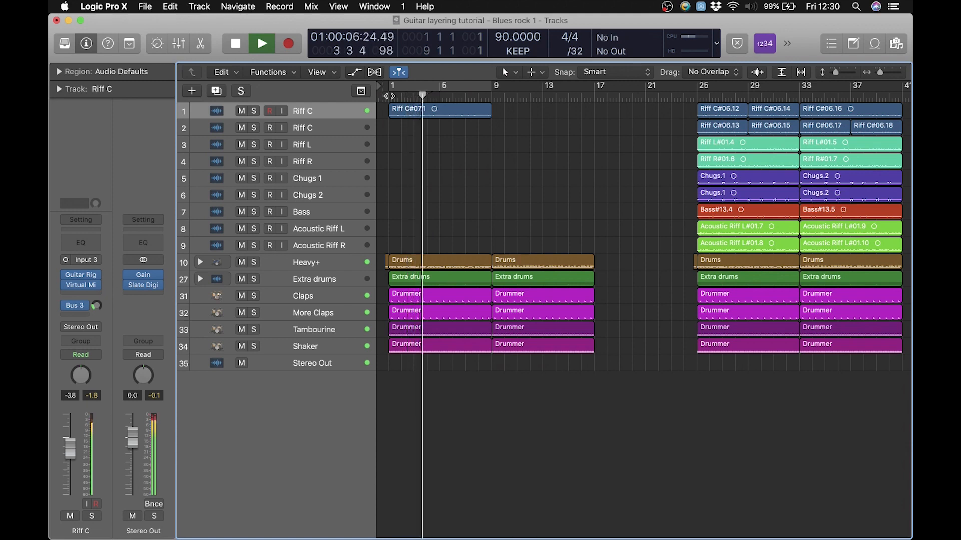
key(space)
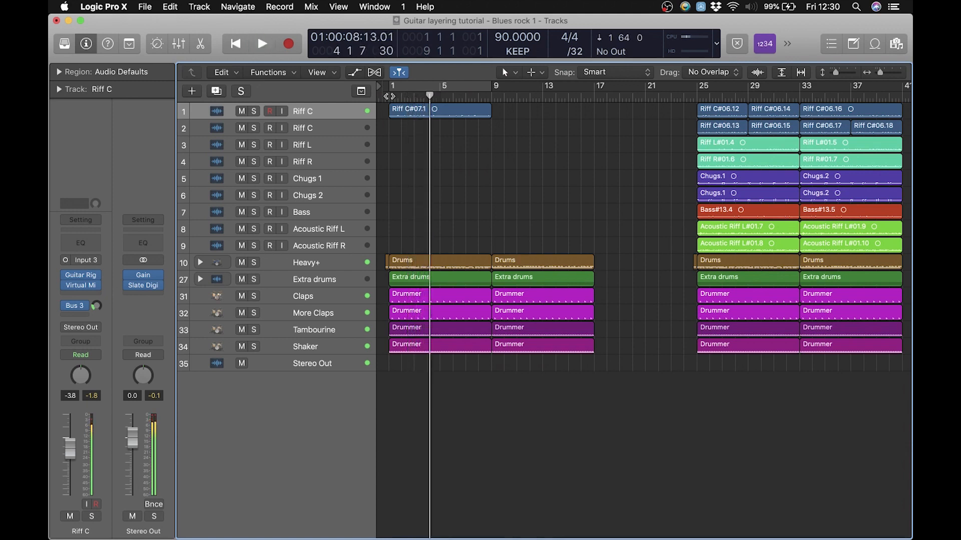
key(Return)
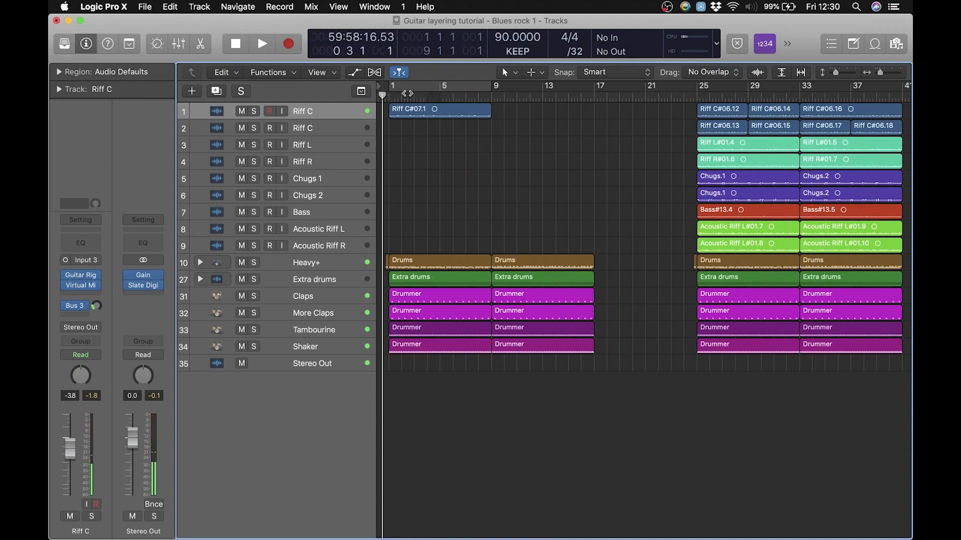
drag(401, 96, 392, 97)
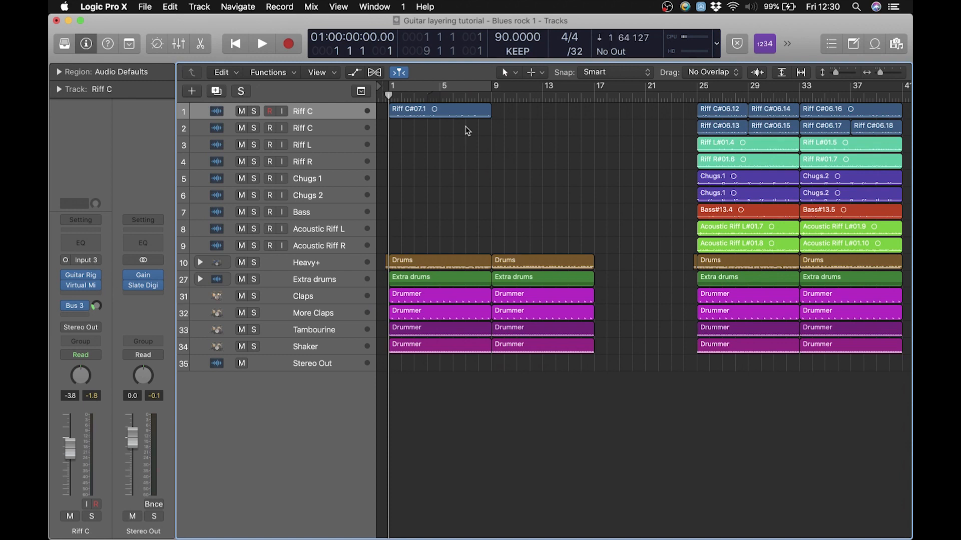
Select the second Riff C track and examine the amp and pedal setup in its Guitar Rig plug-in
click(323, 111)
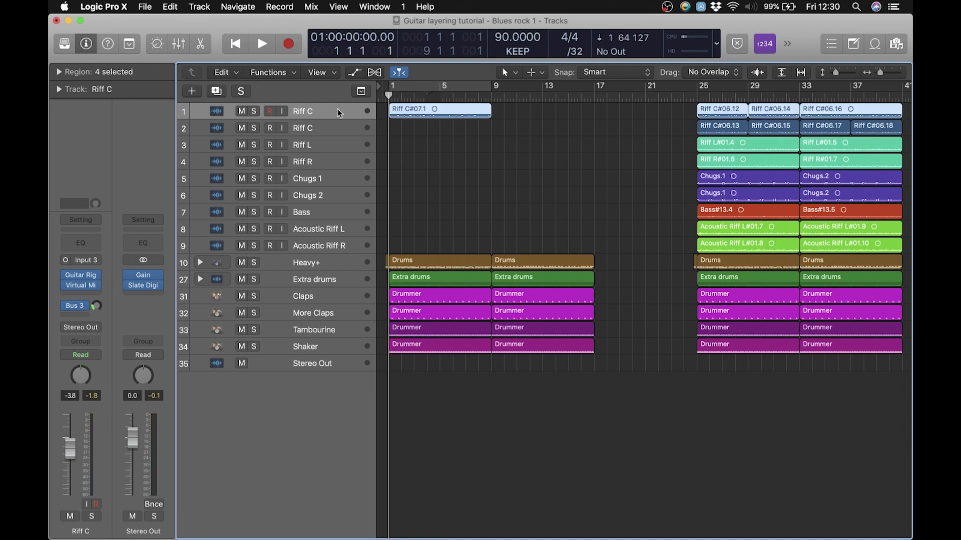
click(337, 128)
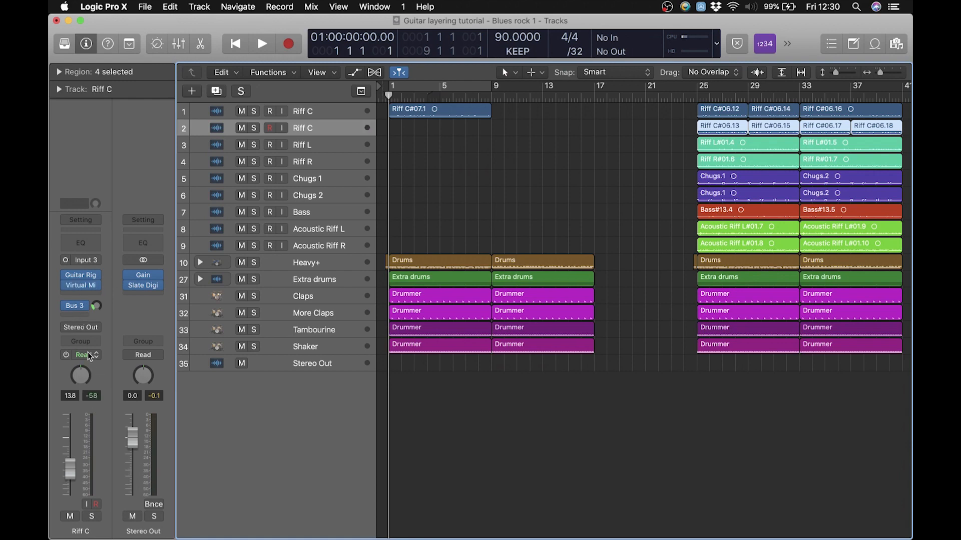
click(81, 277)
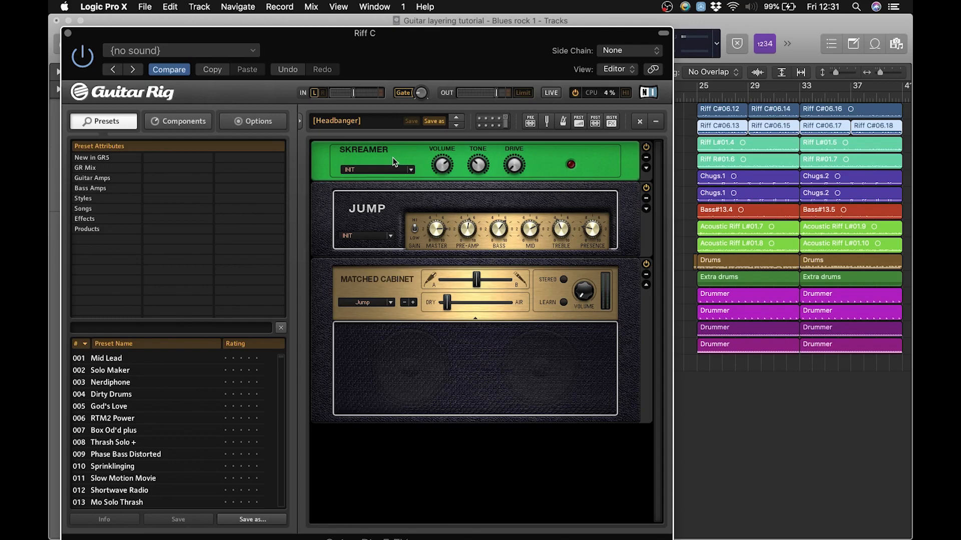
click(67, 33)
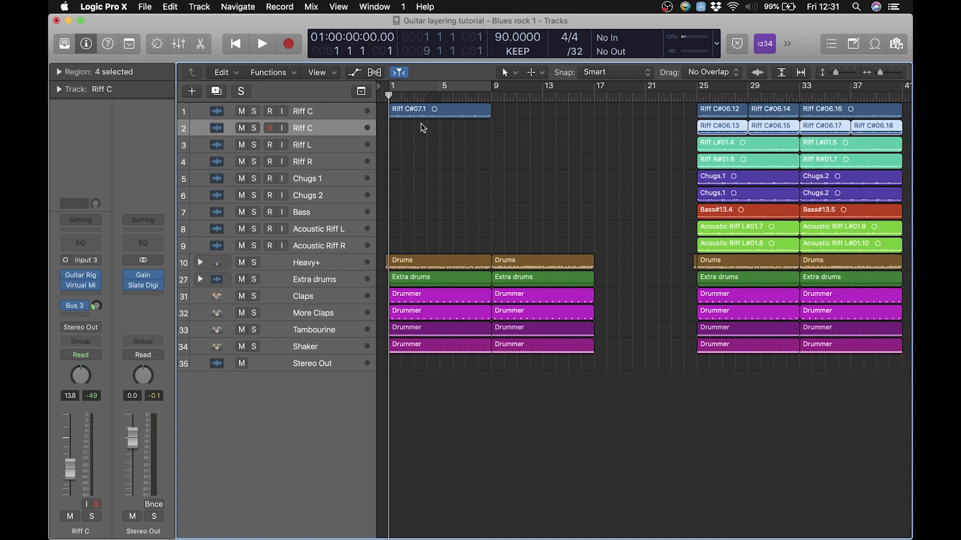
Enable input monitoring on the second Riff C track, with its solo switched off
click(254, 128)
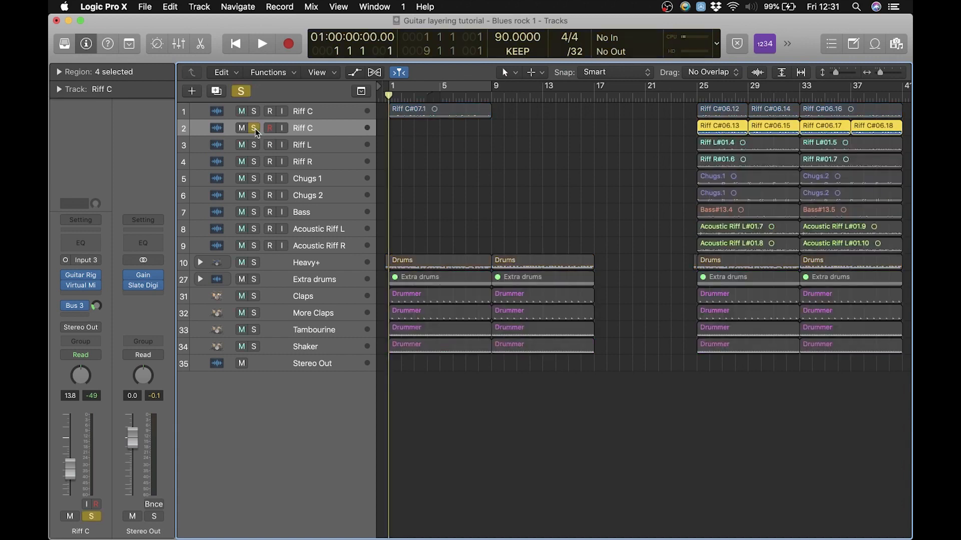
click(254, 128)
click(282, 128)
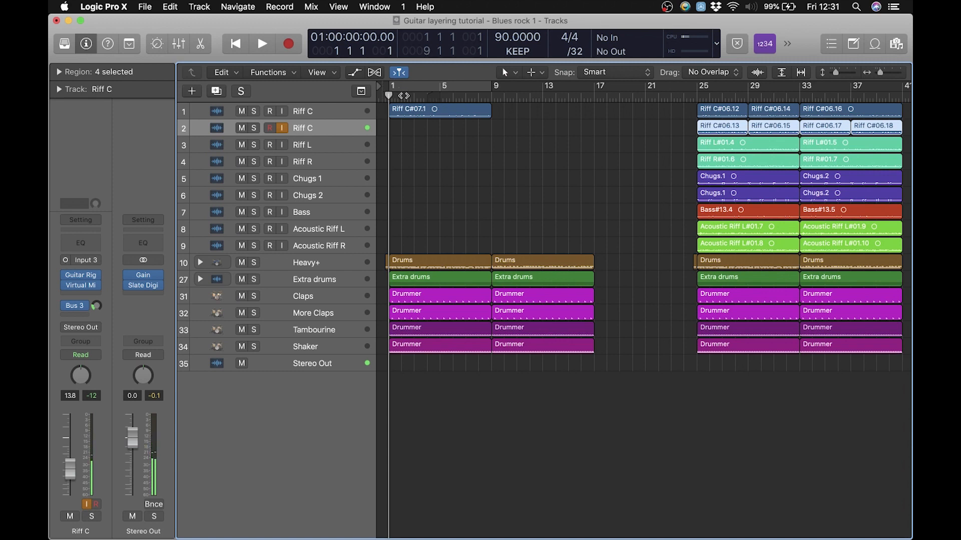
Copy the first Riff C take onto the second Riff C track at bar 1, and delete that copy
drag(397, 96, 392, 96)
alt+drag(449, 120, 450, 129)
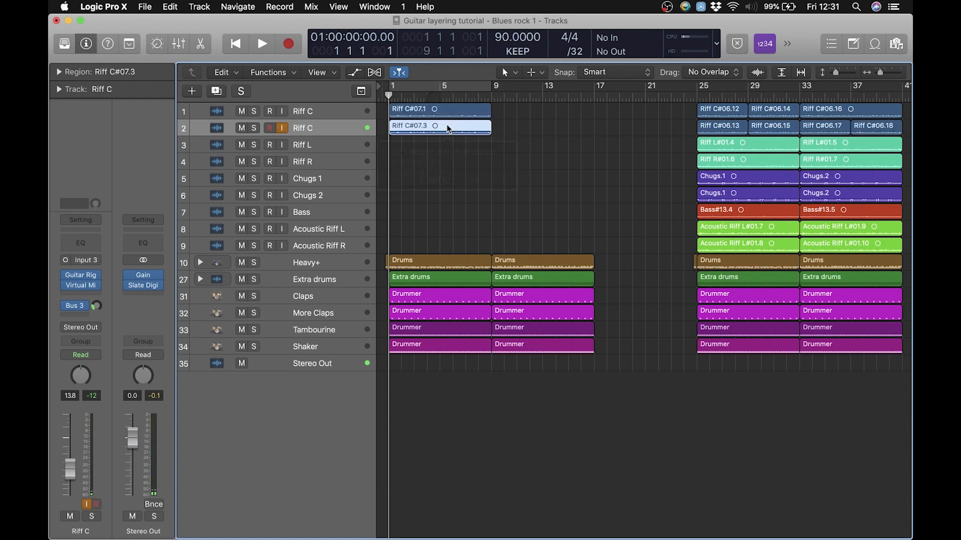
click(546, 150)
click(478, 129)
click(446, 167)
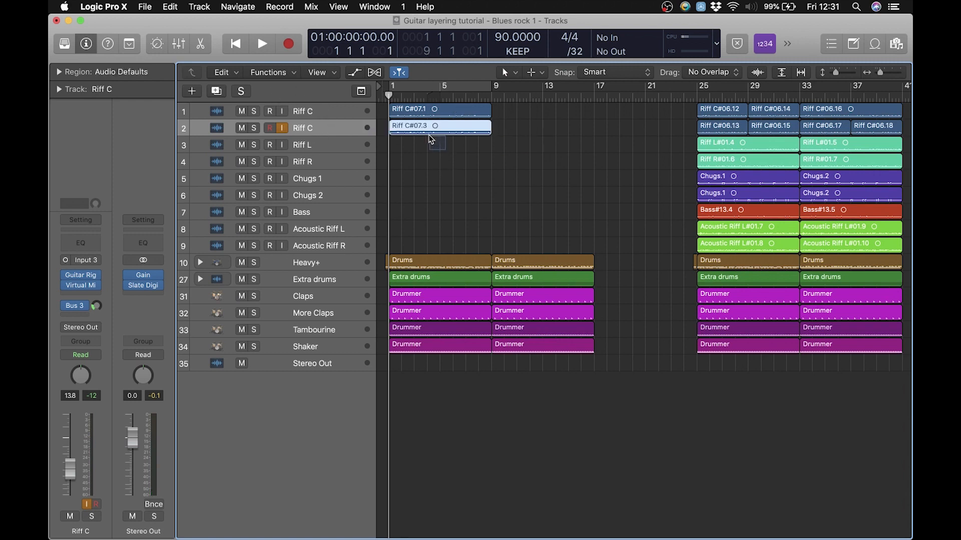
click(429, 132)
key(Delete)
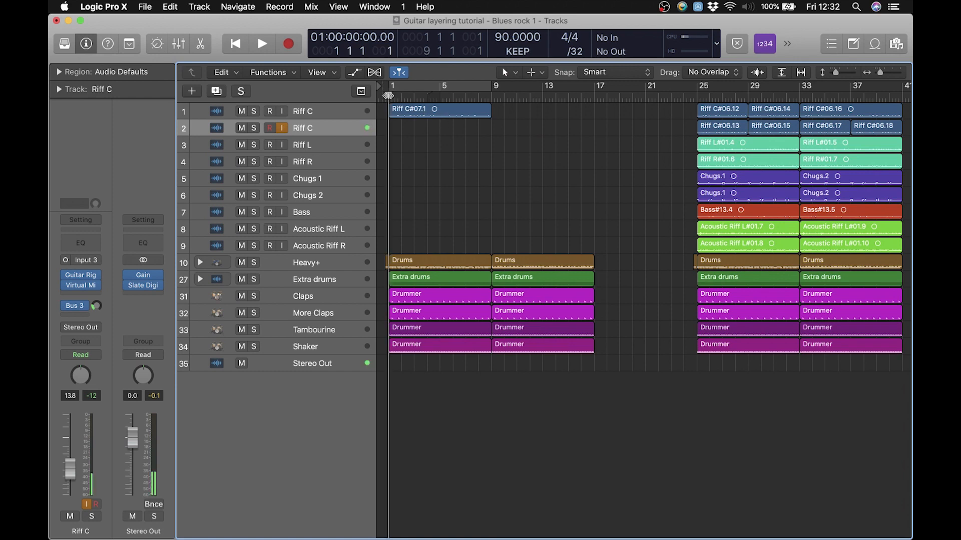
Record a take on the second Riff C track from bar 1 to just past bar 9, and trim its tail at bar 9
key(r)
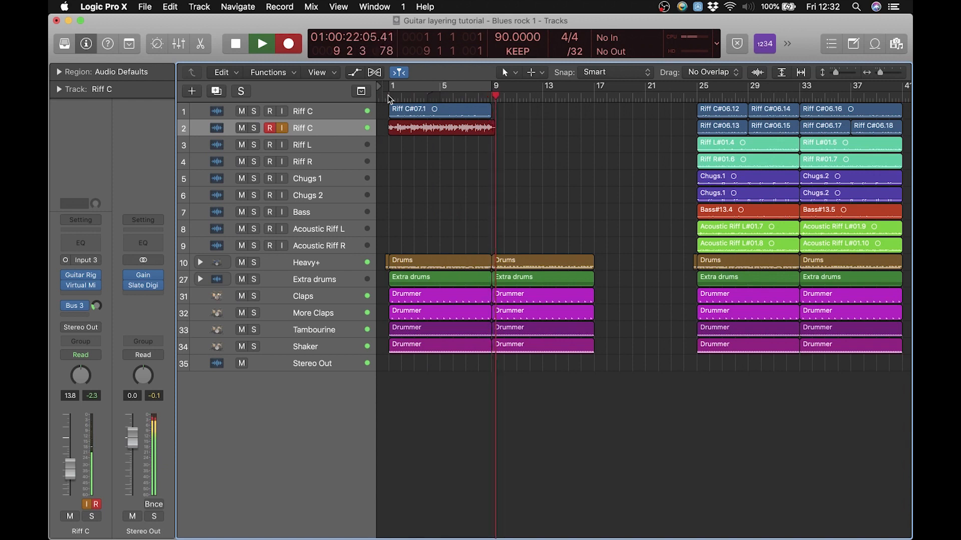
key(space)
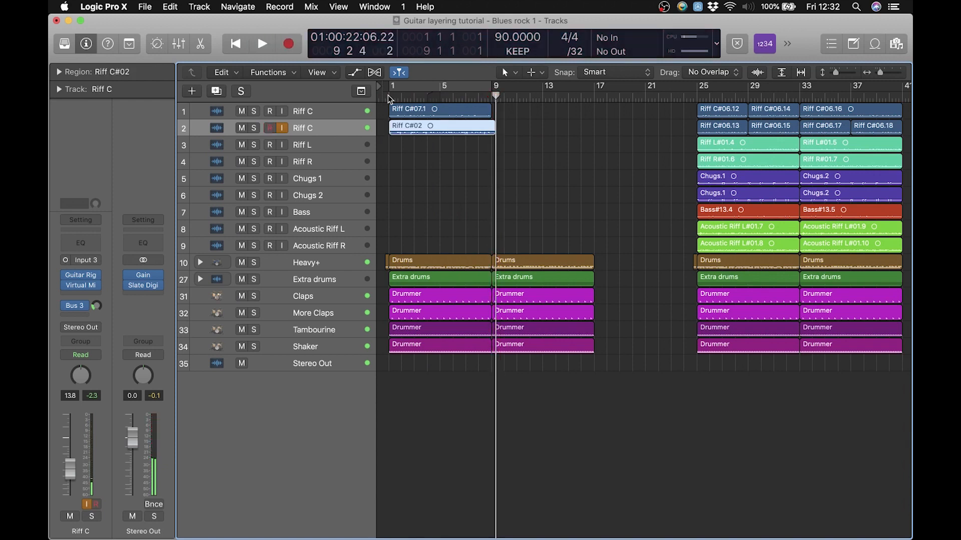
key(t)
key(Down)
key(Down)
key(Down)
key(Down)
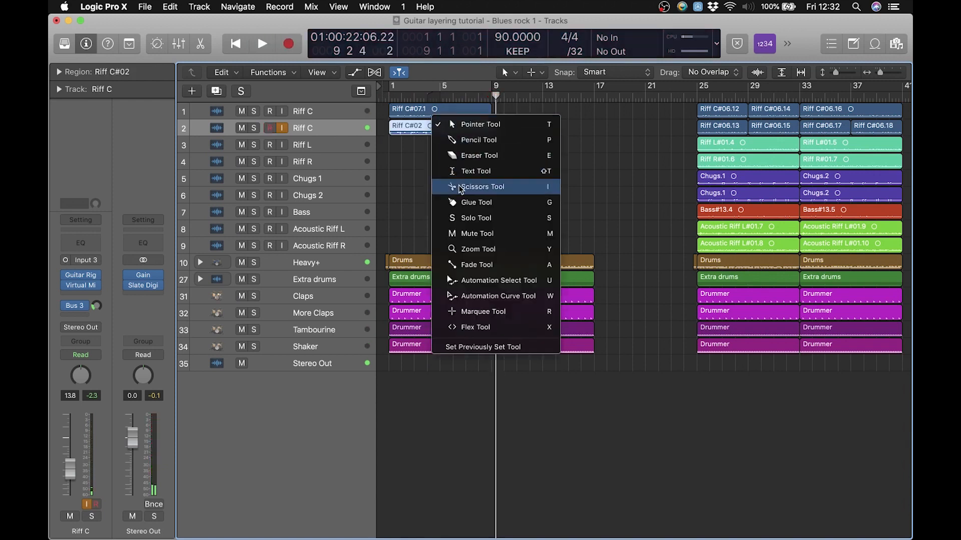
key(Return)
drag(479, 134, 493, 130)
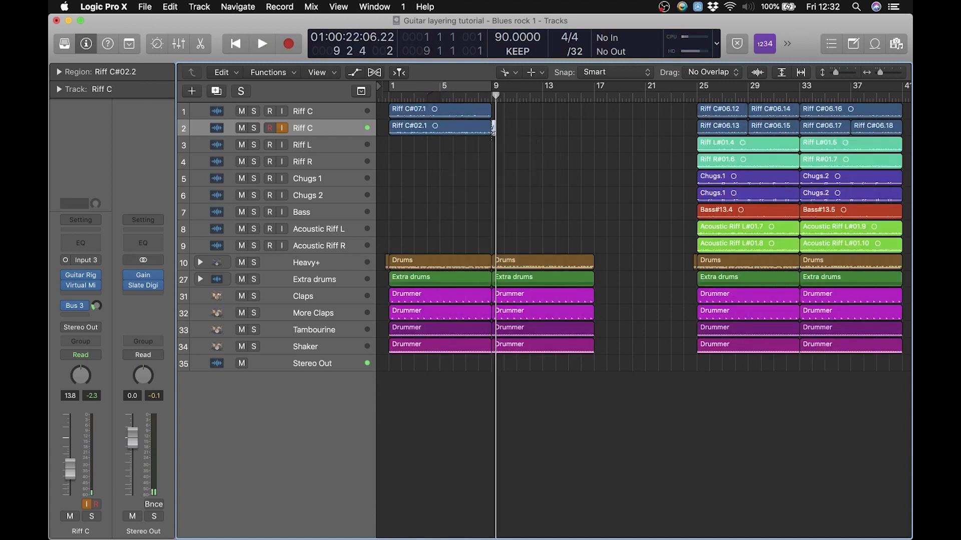
key(t)
key(t)
Play back the opening bars of both Riff C takes with the drums, and check their pan settings in the mixer
drag(403, 96, 387, 96)
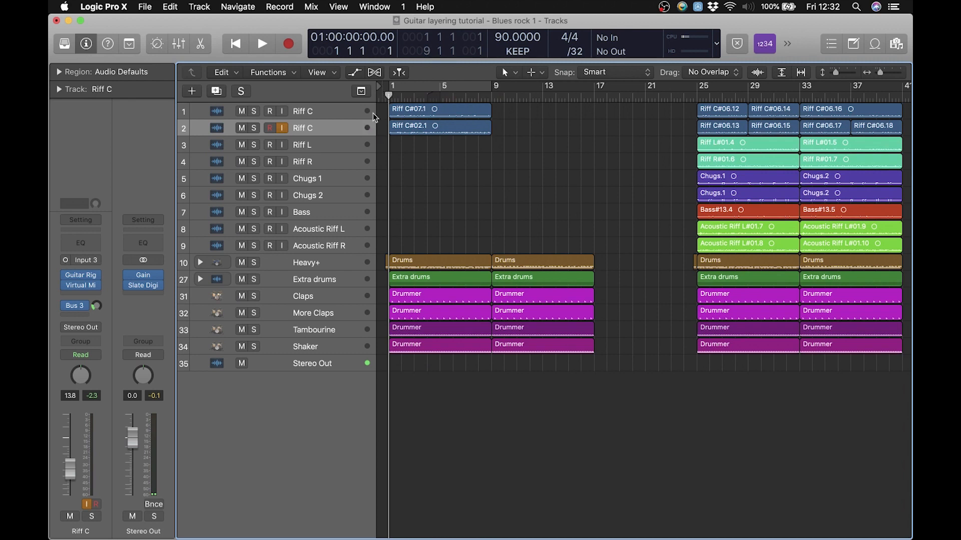
click(328, 110)
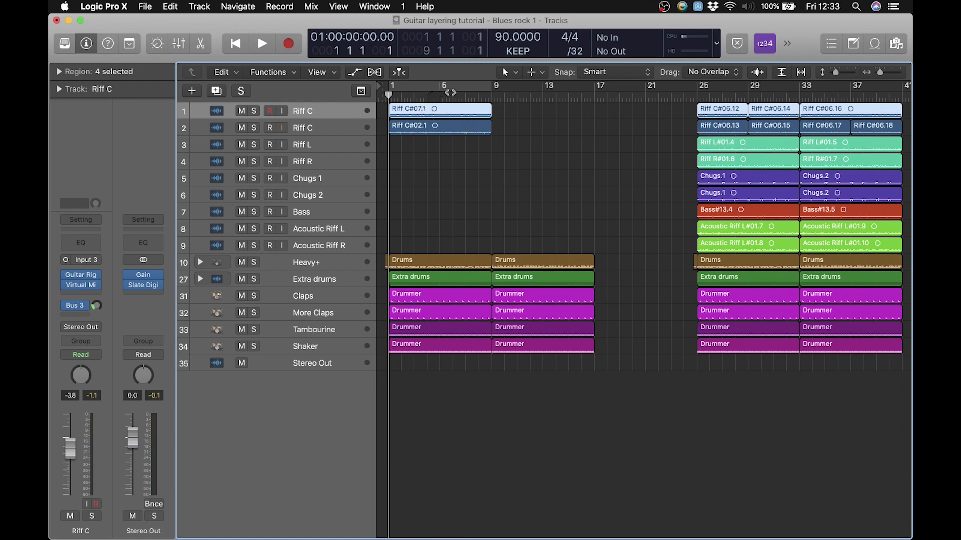
key(space)
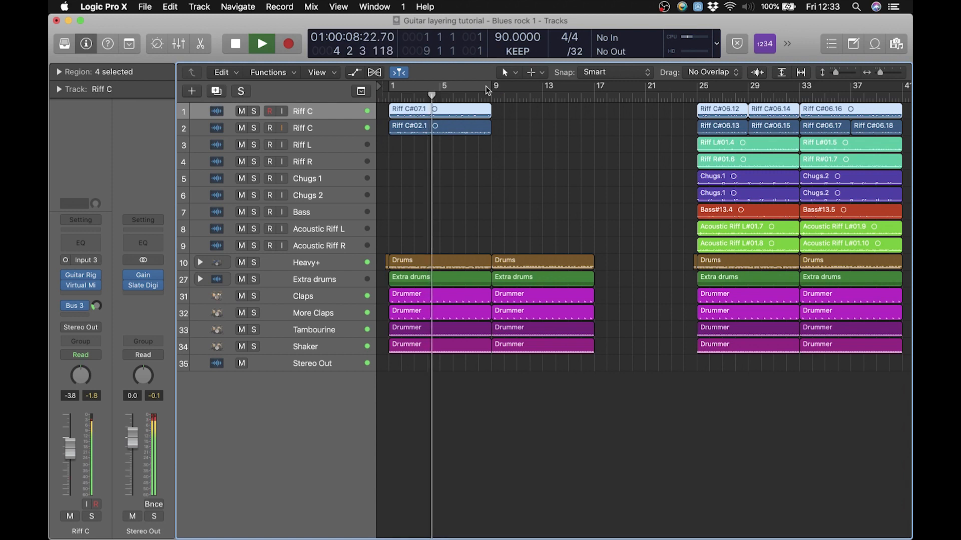
key(space)
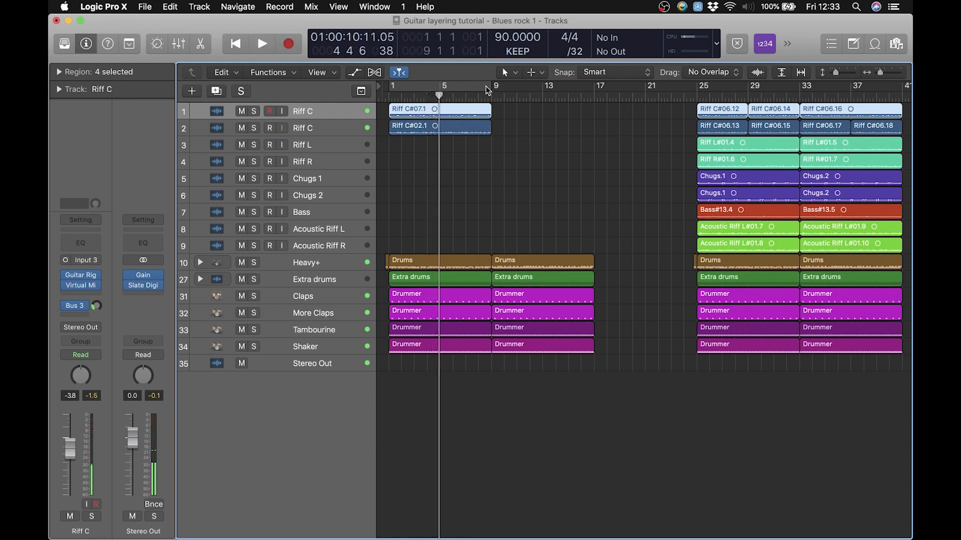
key(x)
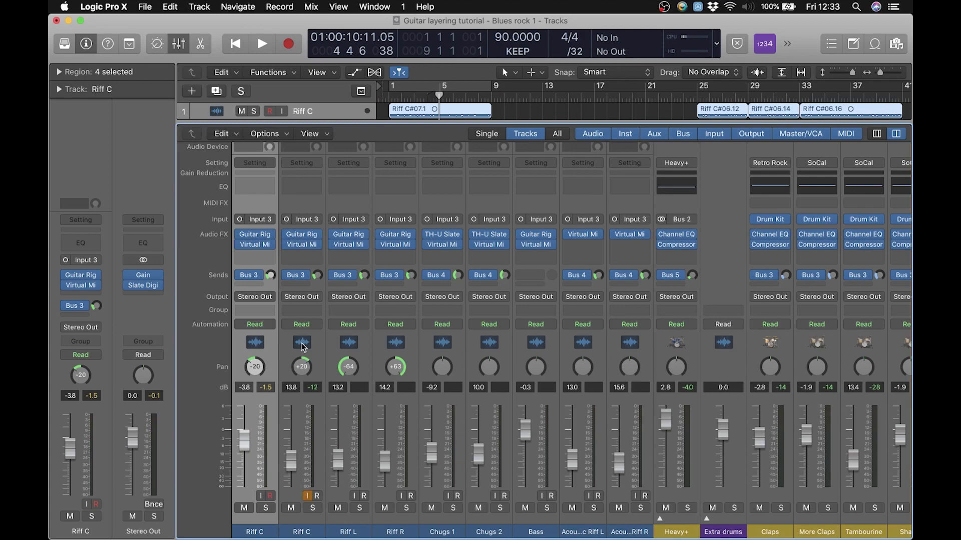
key(x)
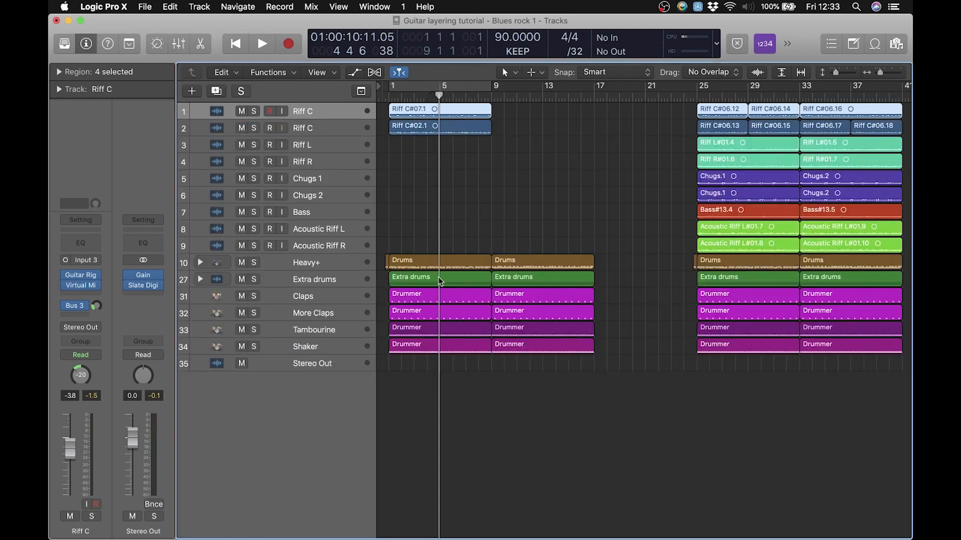
While playing from bar 1, pan the first Riff C track to -30 and the second to +30 in the mixer
click(389, 95)
key(space)
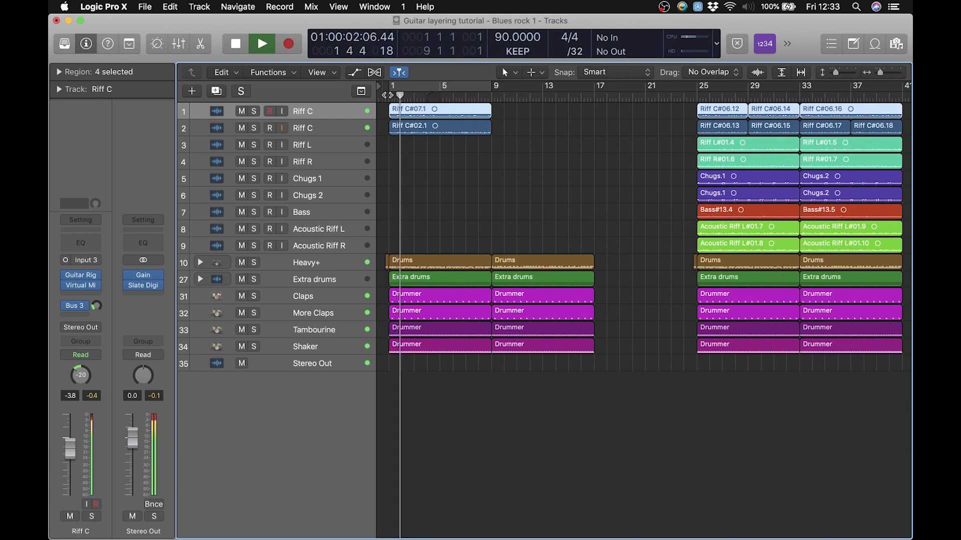
key(x)
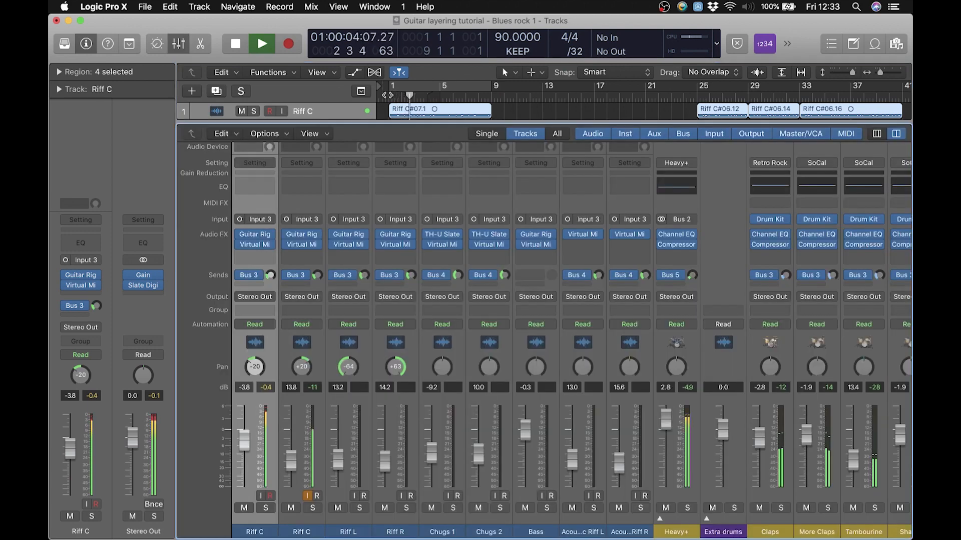
drag(259, 371, 301, 361)
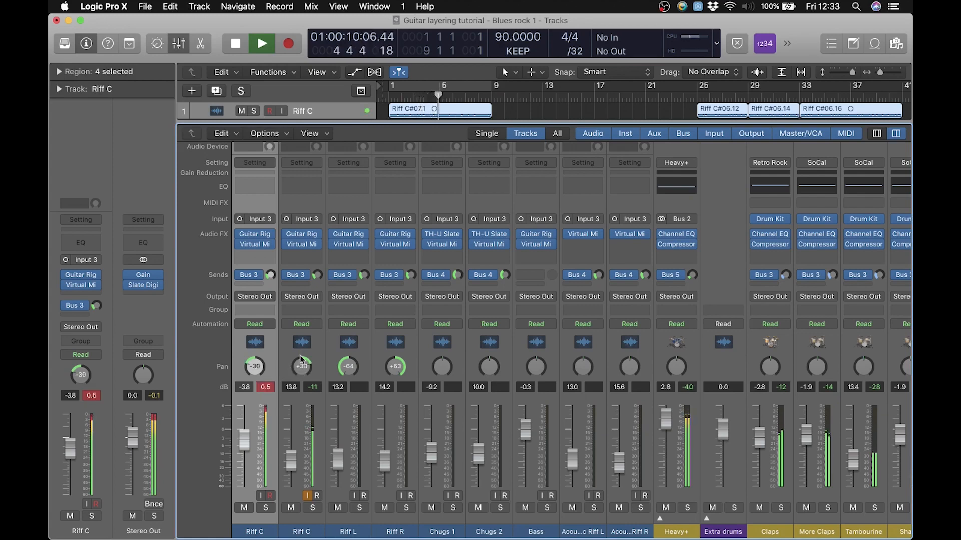
Set the first Riff C fader to -6.4 dB and the second to -7.8 dB, and stop playback
drag(243, 451, 290, 452)
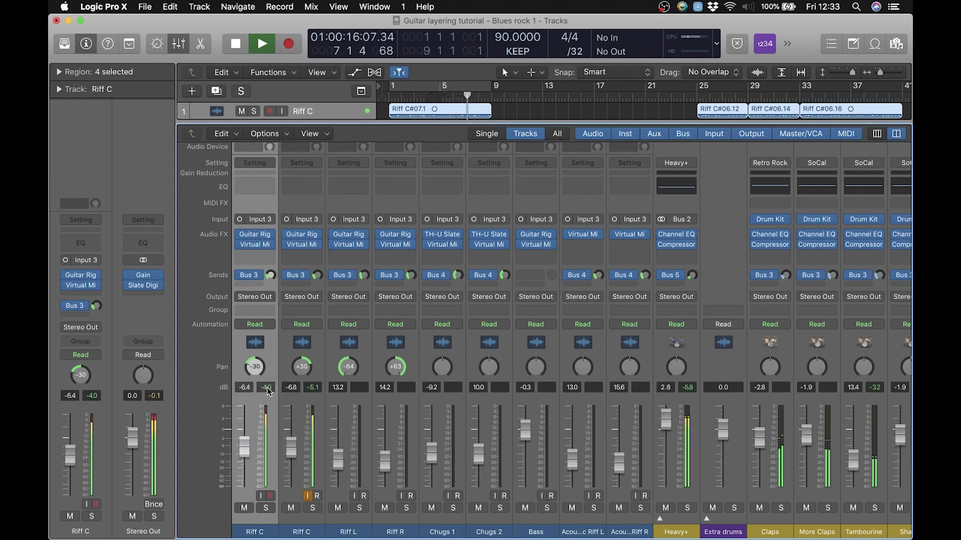
drag(289, 451, 289, 453)
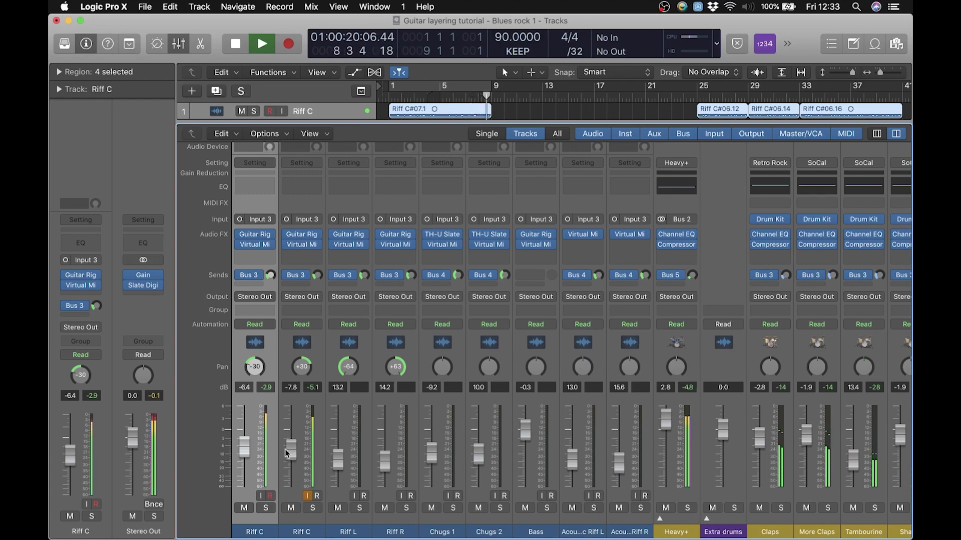
key(space)
key(x)
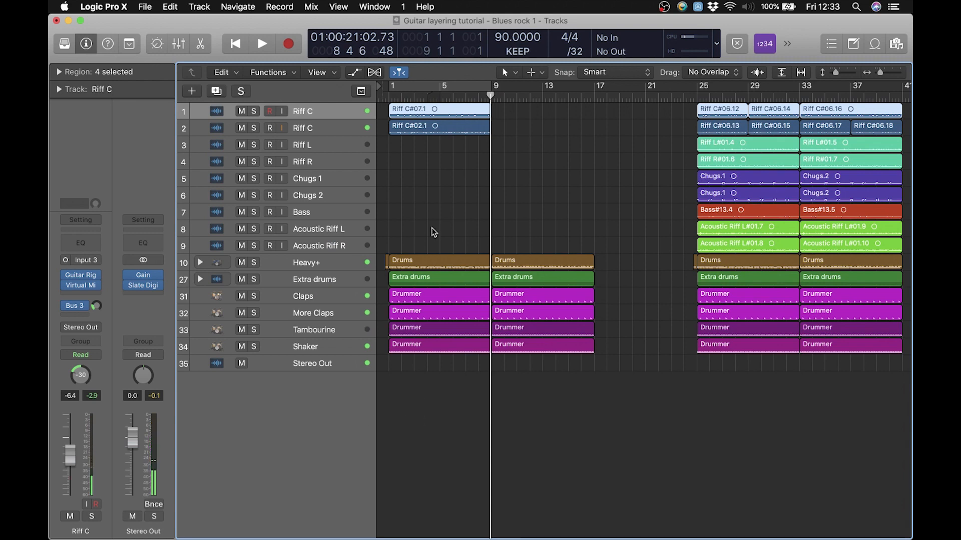
Cut the takes on both Riff C tracks at bar 5 with the Scissors Tool
key(t)
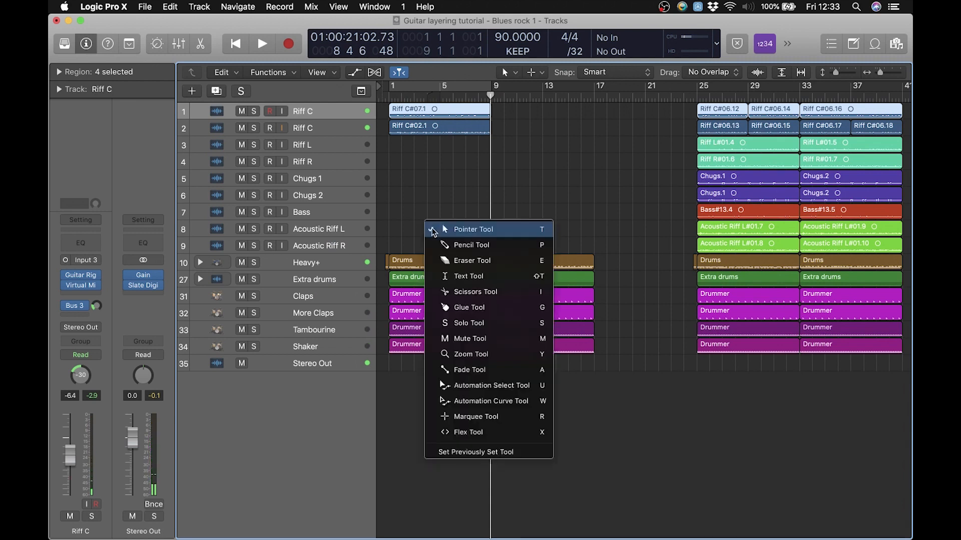
click(473, 289)
click(449, 160)
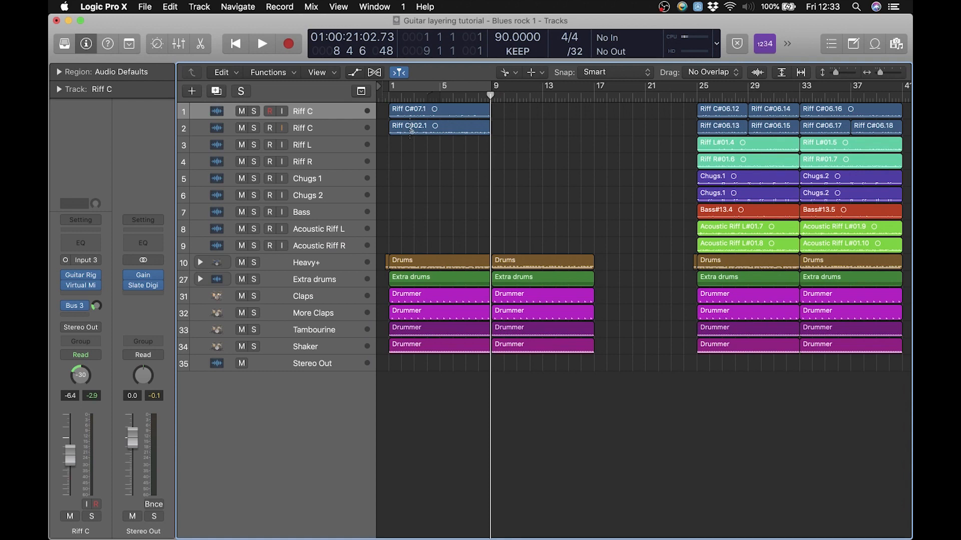
drag(438, 153, 441, 114)
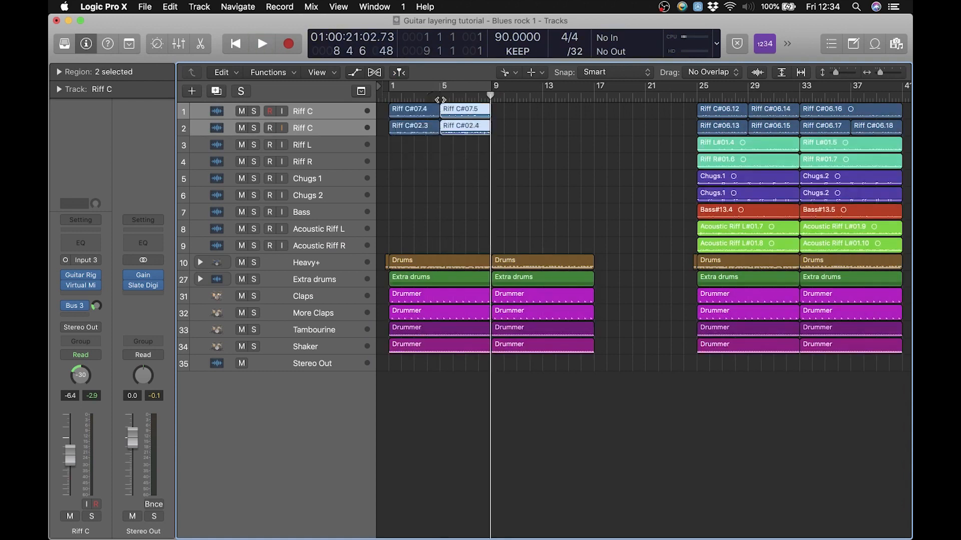
Delete the bar 1 halves of both Riff C takes and copy the bar 5 halves into their place at bar 1
drag(427, 174, 403, 112)
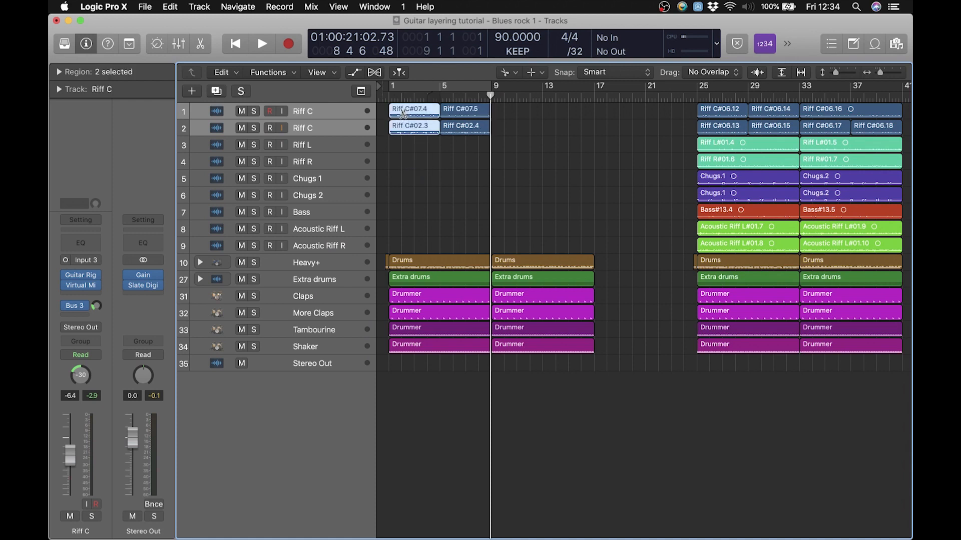
key(Delete)
key(Escape)
key(Escape)
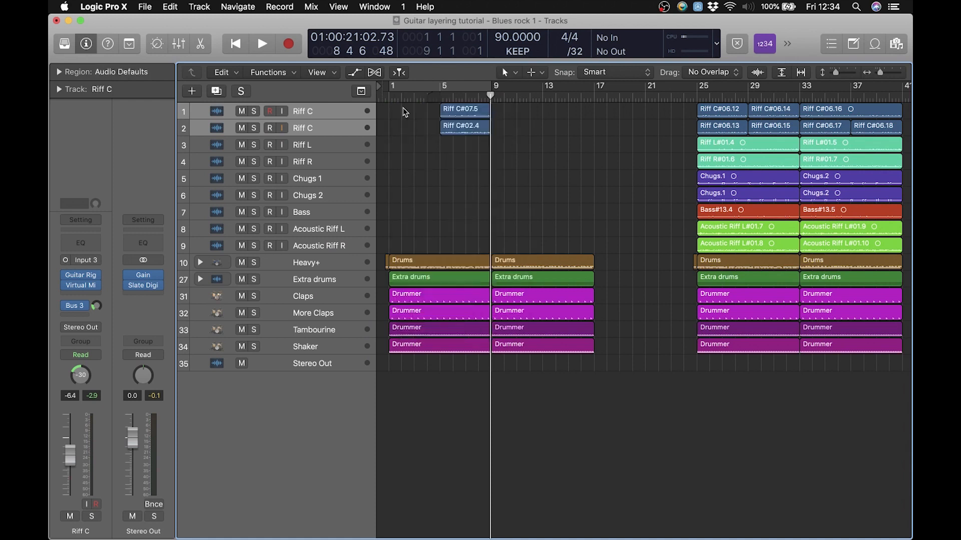
drag(474, 157, 409, 116)
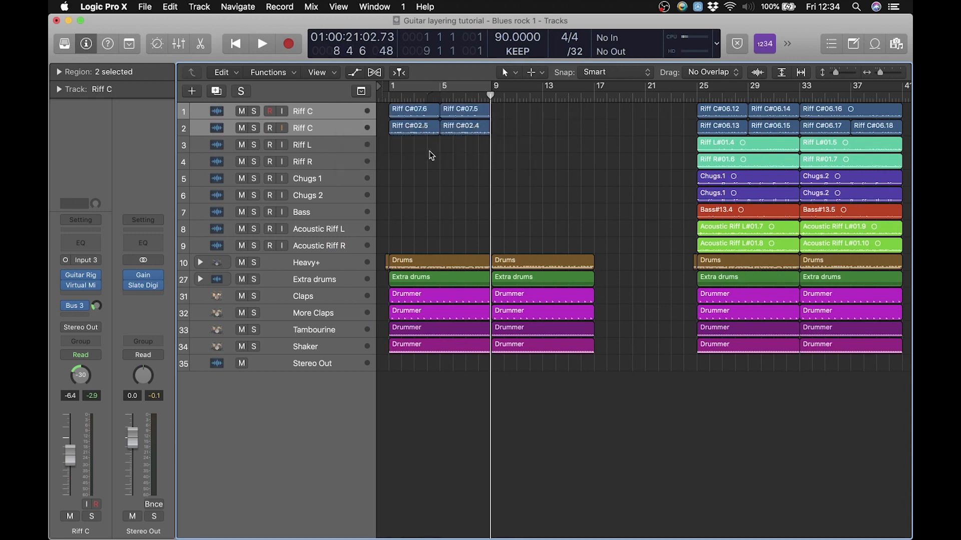
click(431, 154)
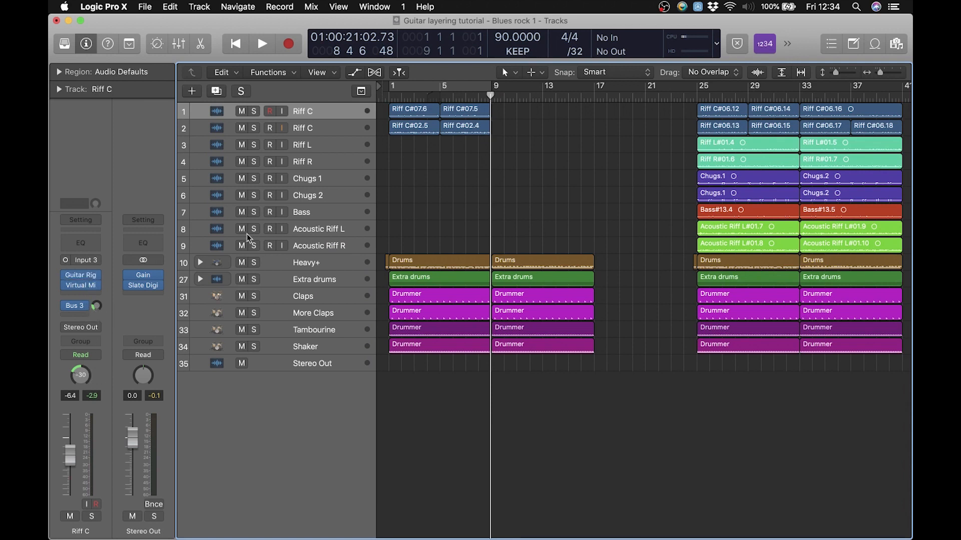
Enable input monitoring on the Riff L track and leave that track selected for recording
click(310, 148)
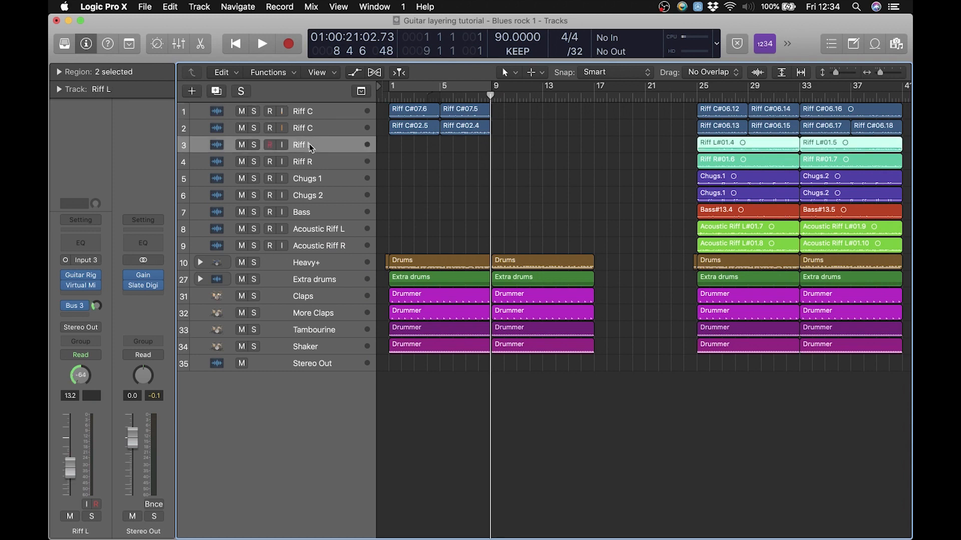
click(282, 145)
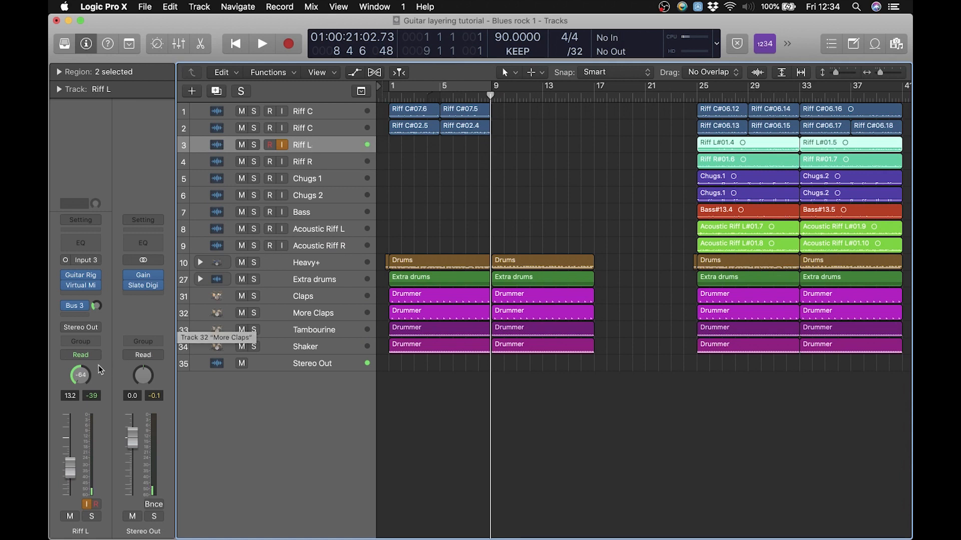
click(323, 161)
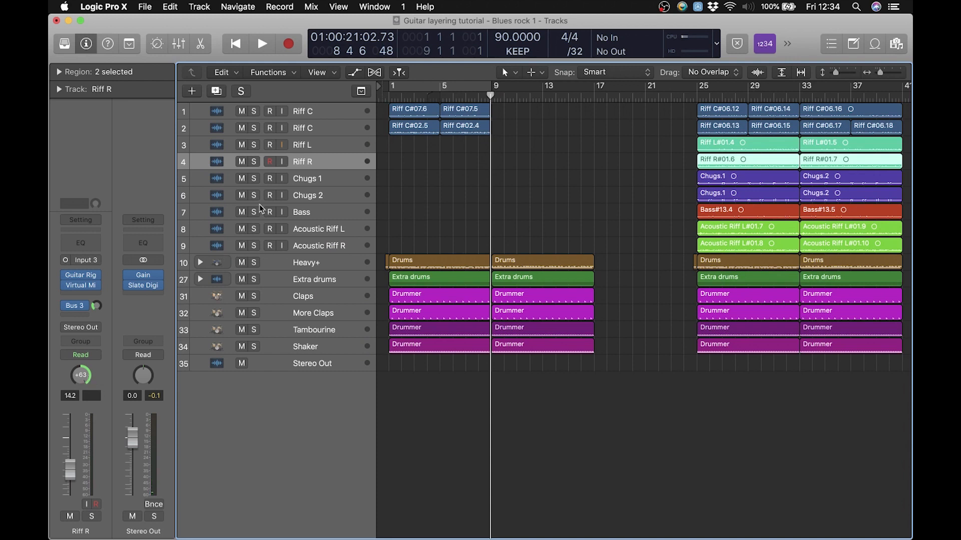
click(313, 146)
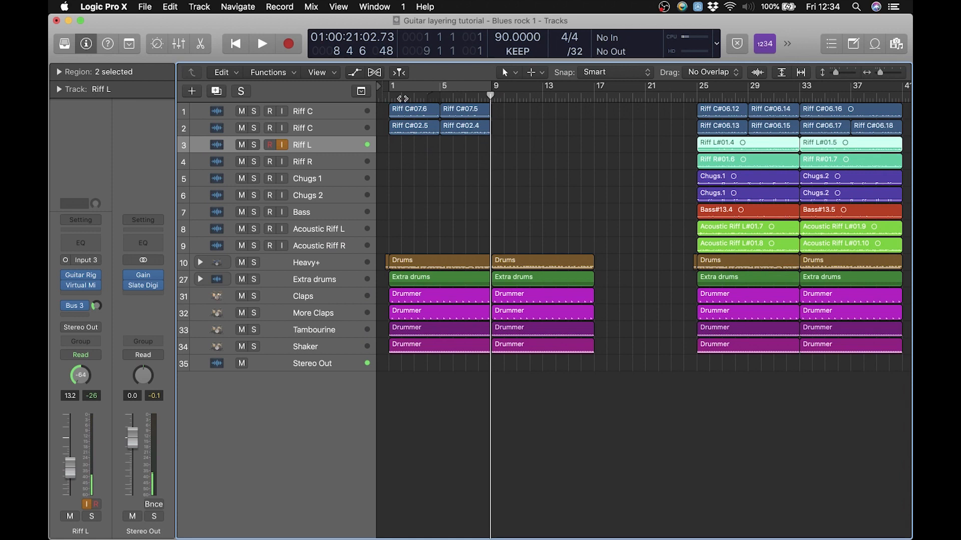
Record a guitar take on the Riff L track from bar 1 to just past bar 9
key(Return)
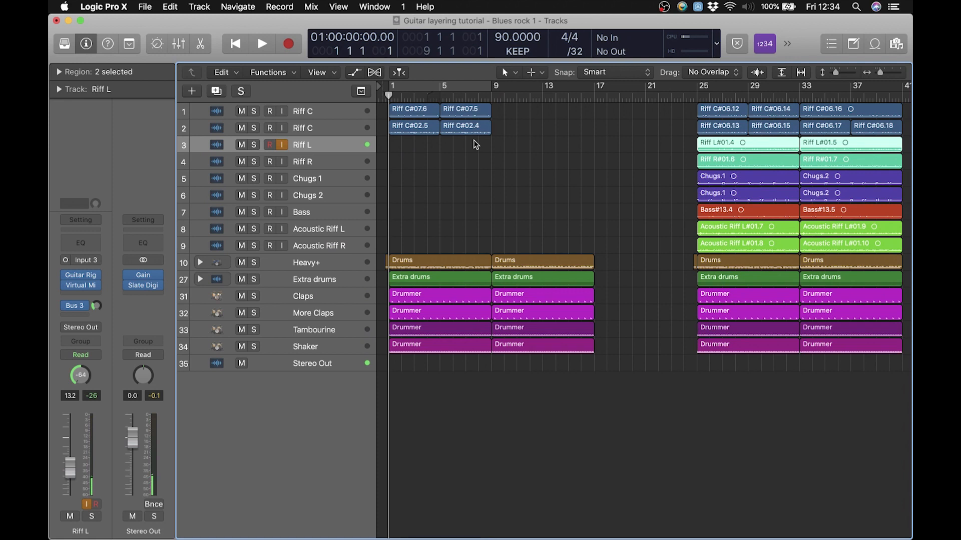
key(r)
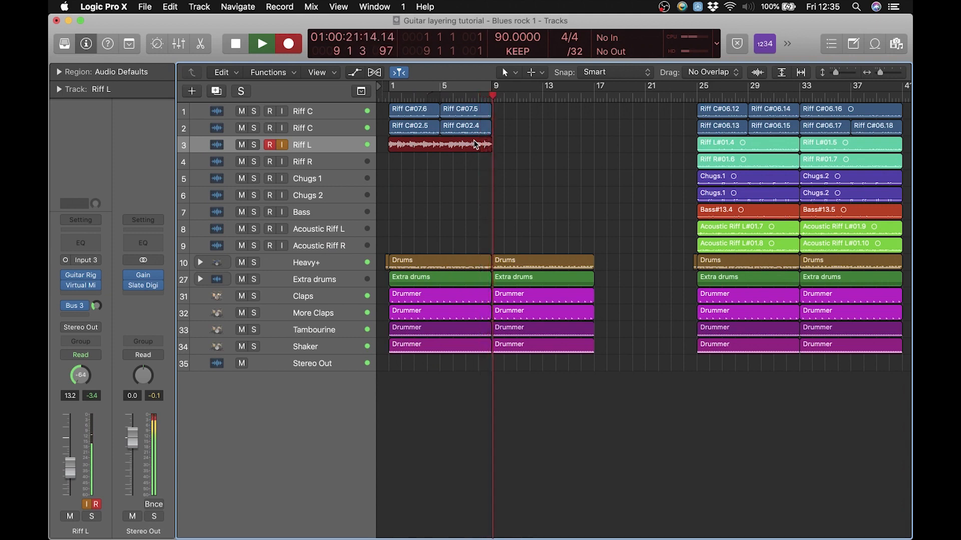
key(space)
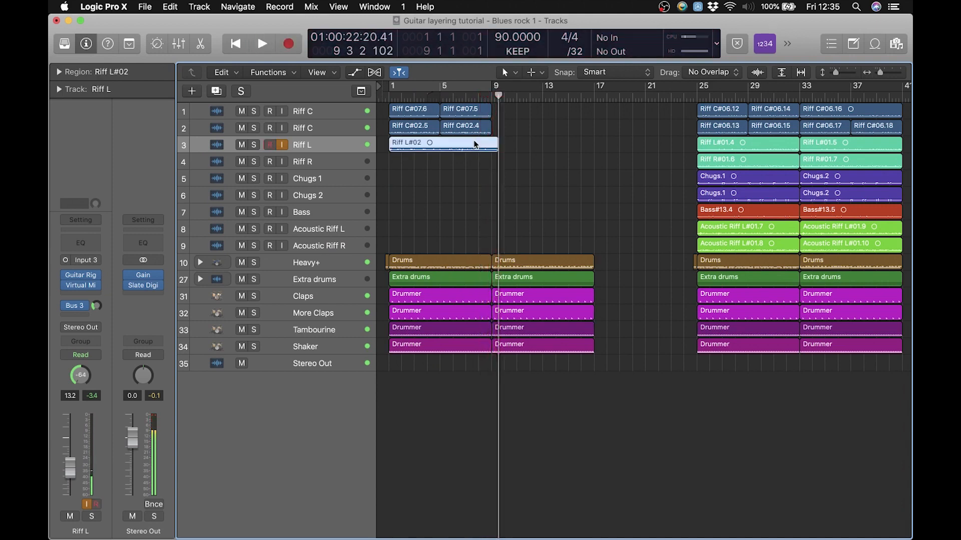
Cut the Riff L take at bar 9 with the Scissors Tool, and delete the leftover tail
key(t)
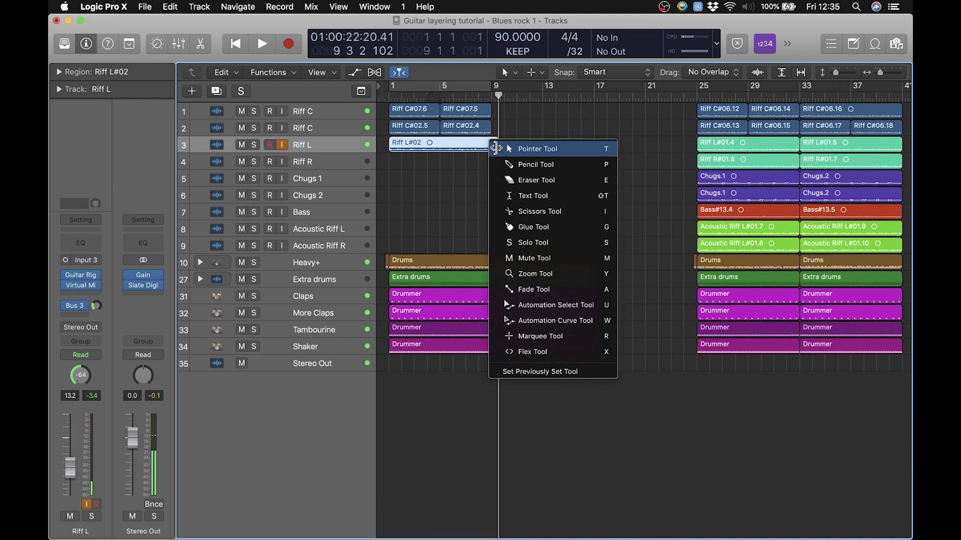
click(509, 211)
click(491, 152)
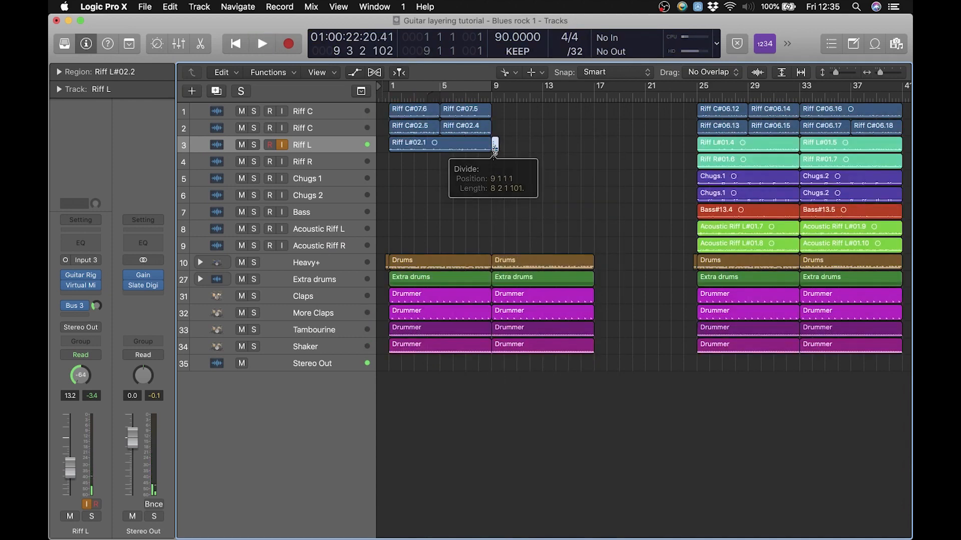
key(Delete)
key(t)
key(t)
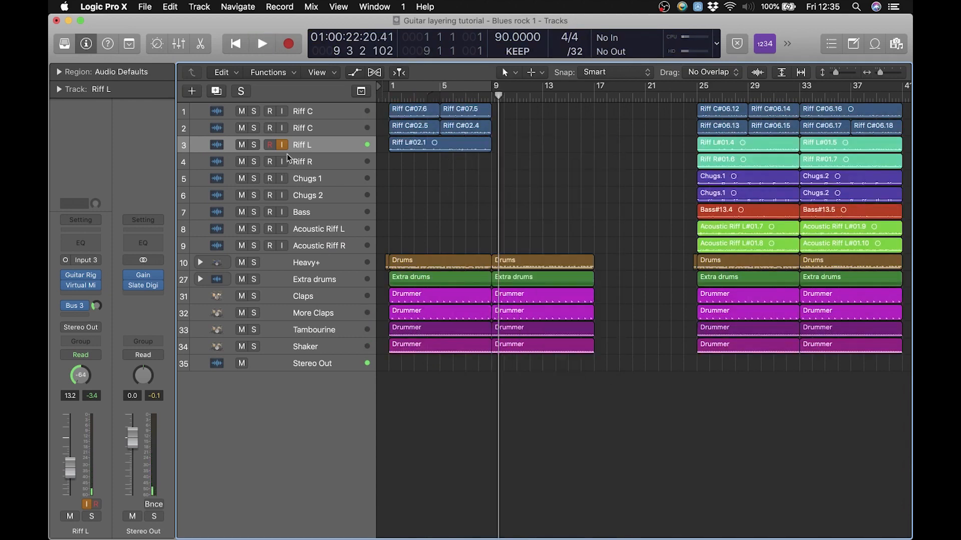
Audition the Riff L take in solo from bar 1, set its volume to -11.8 dB, and turn the solo off
click(254, 145)
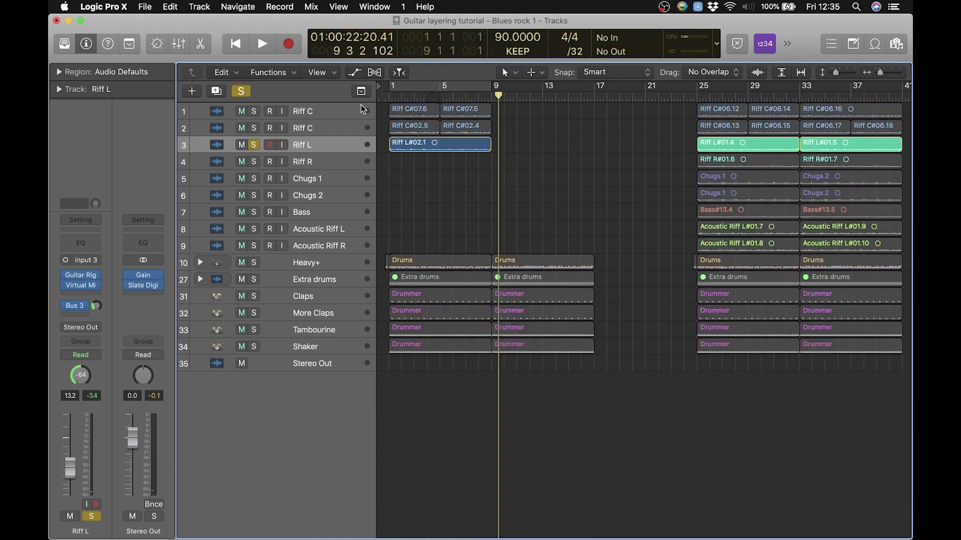
click(389, 97)
key(space)
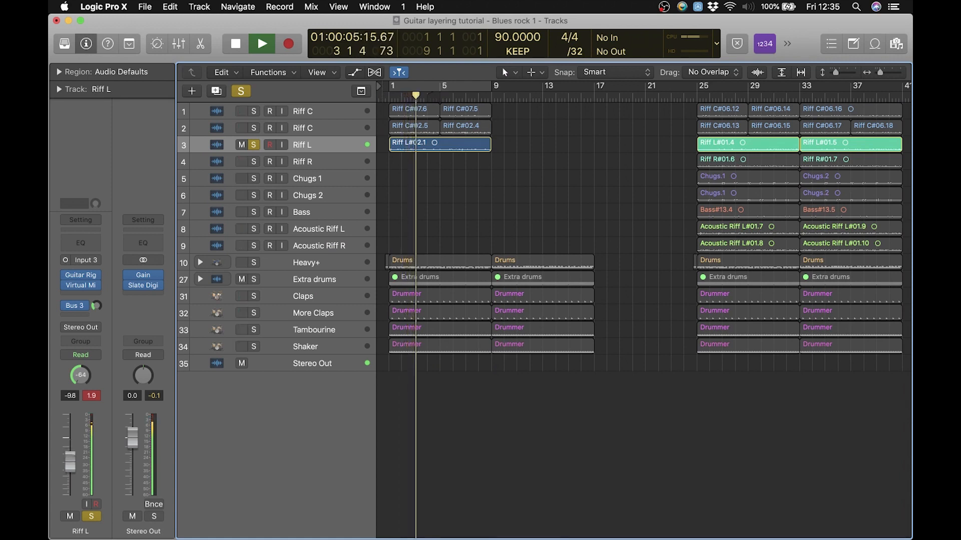
click(94, 396)
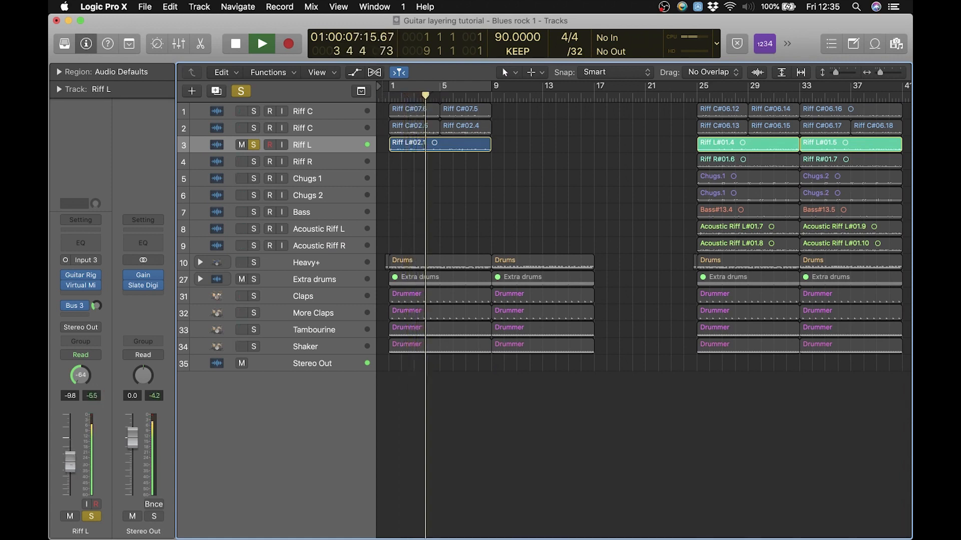
drag(71, 470, 73, 475)
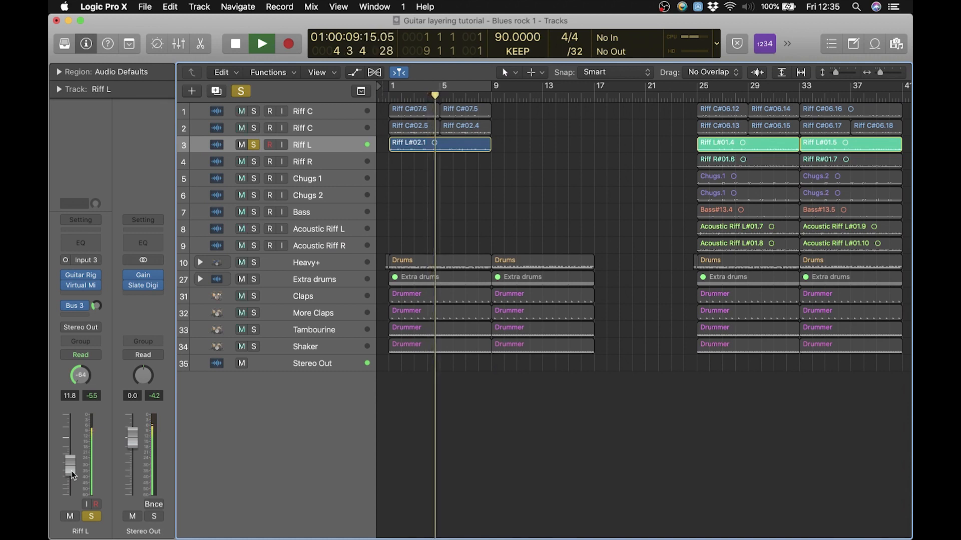
key(space)
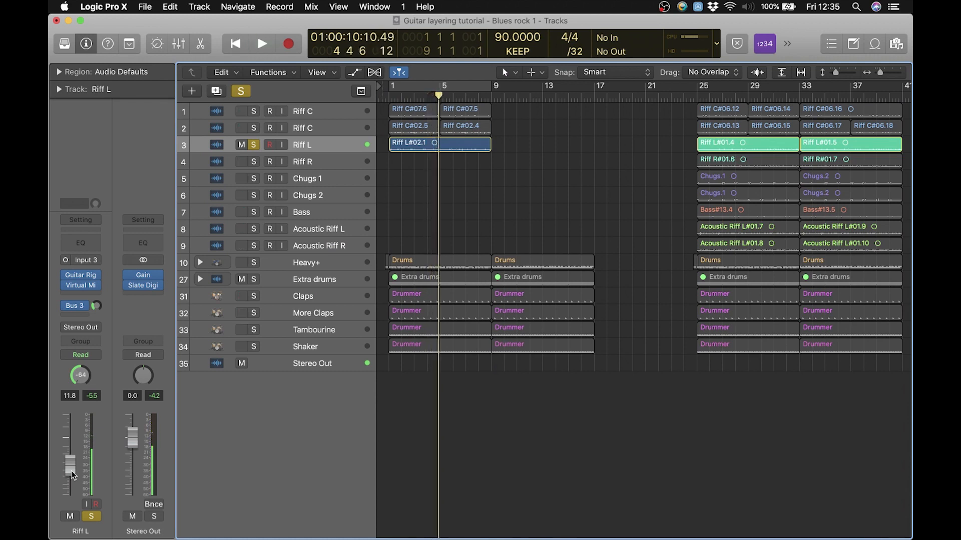
click(254, 145)
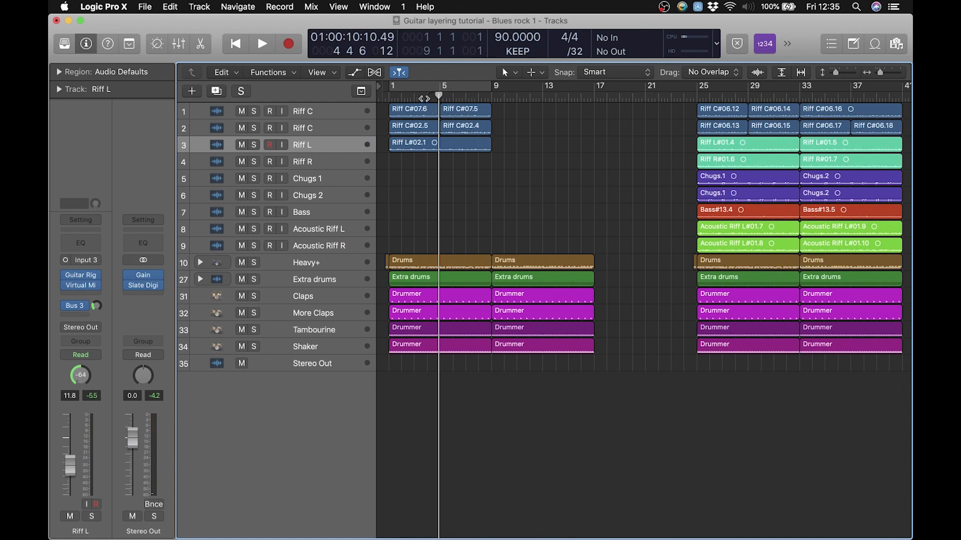
click(391, 97)
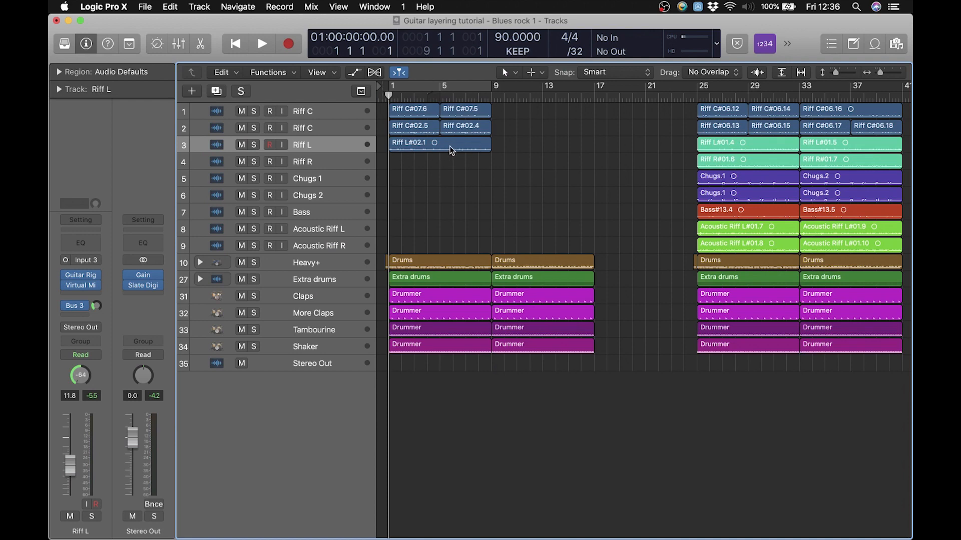
Split the Riff L take at bar 5 with the Scissors Tool, and restore the Pointer Tool
key(t)
key(Down)
key(Down)
key(Down)
key(Down)
key(Return)
click(442, 144)
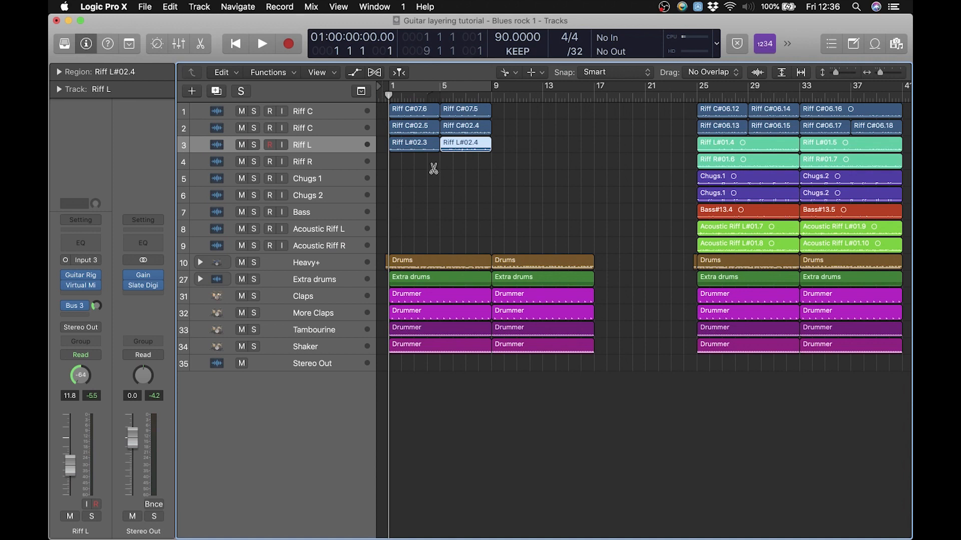
key(t)
key(t)
Copy the Riff L halves to the Riff R track in swapped order, the bar 5 half at bar 1 and the bar 1 half at bar 5
click(425, 146)
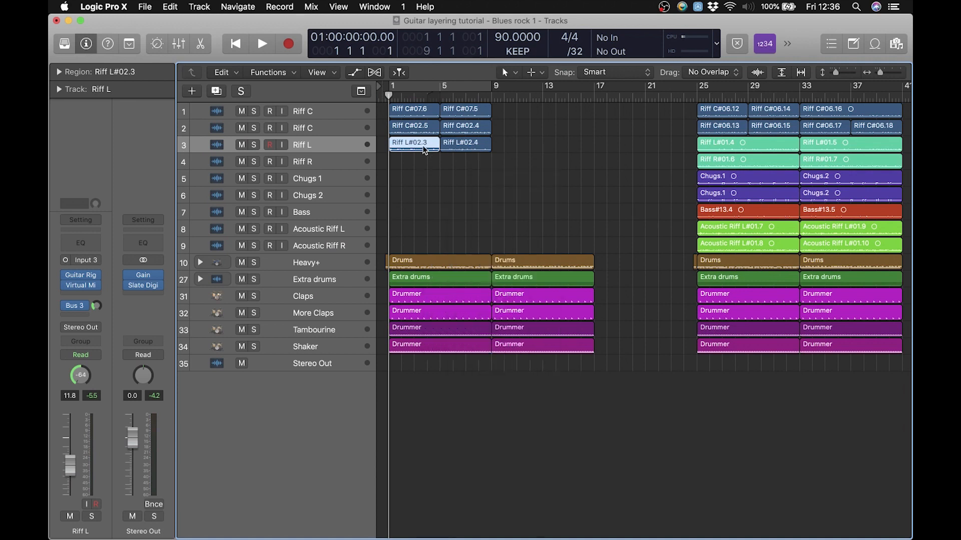
click(467, 150)
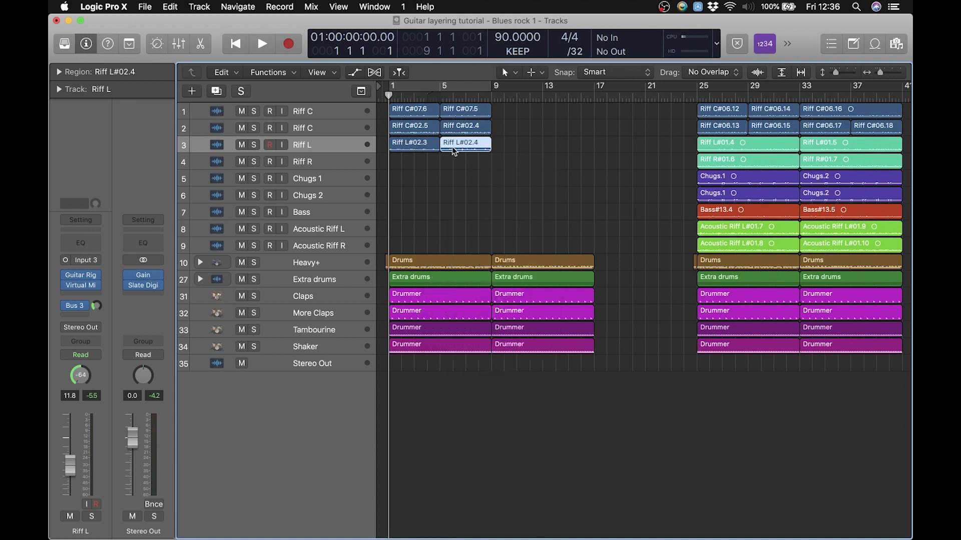
click(420, 148)
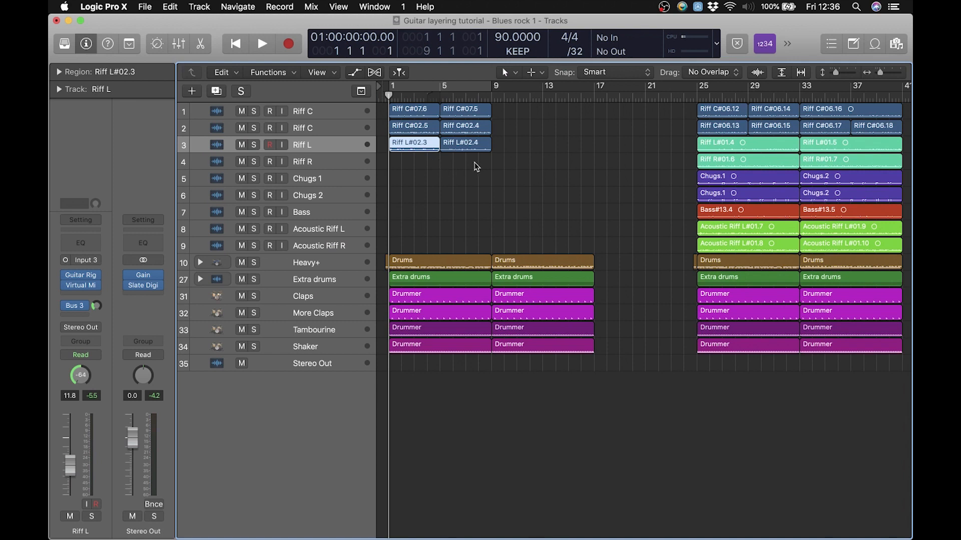
drag(473, 147, 425, 164)
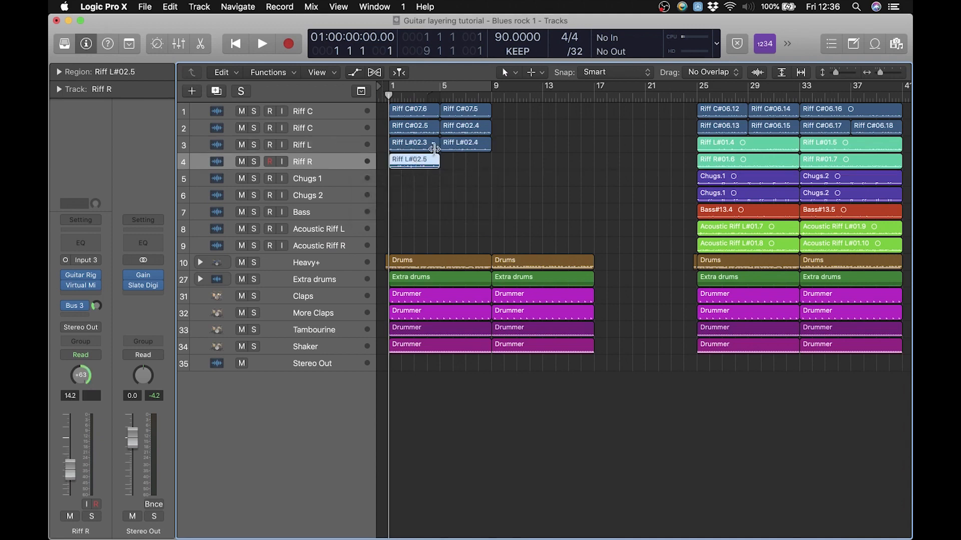
drag(419, 148, 472, 167)
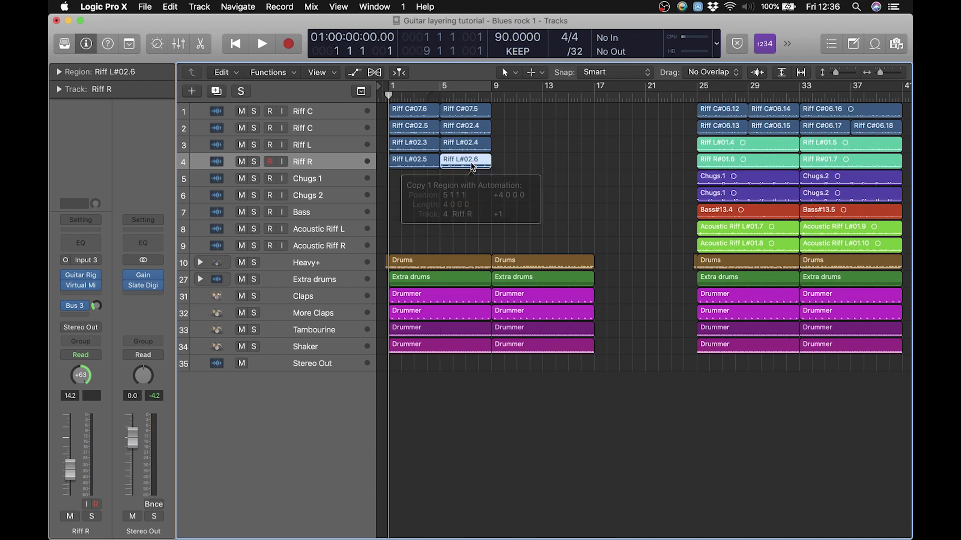
Compare the Riff L and Riff R tracks, and inspect the Guitar Rig preset used on Riff R
click(324, 150)
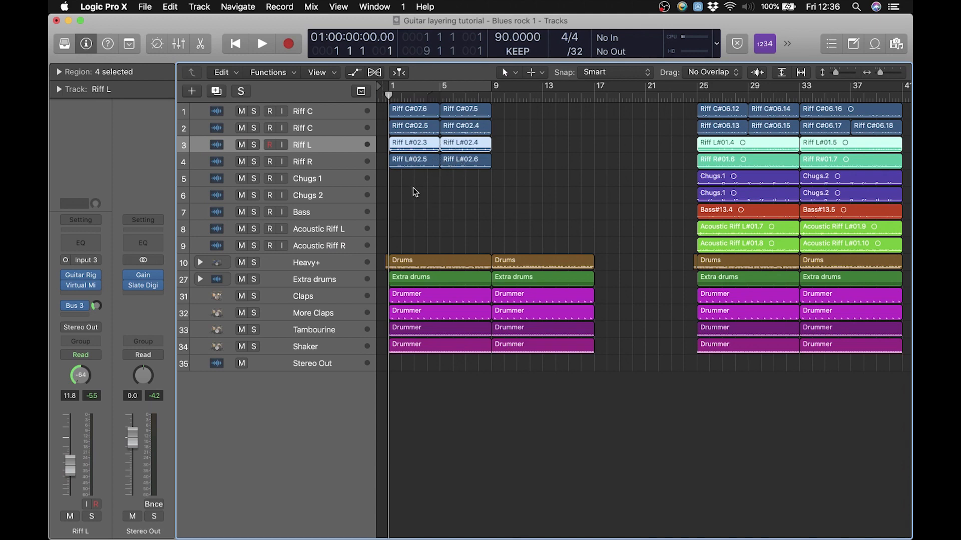
click(338, 167)
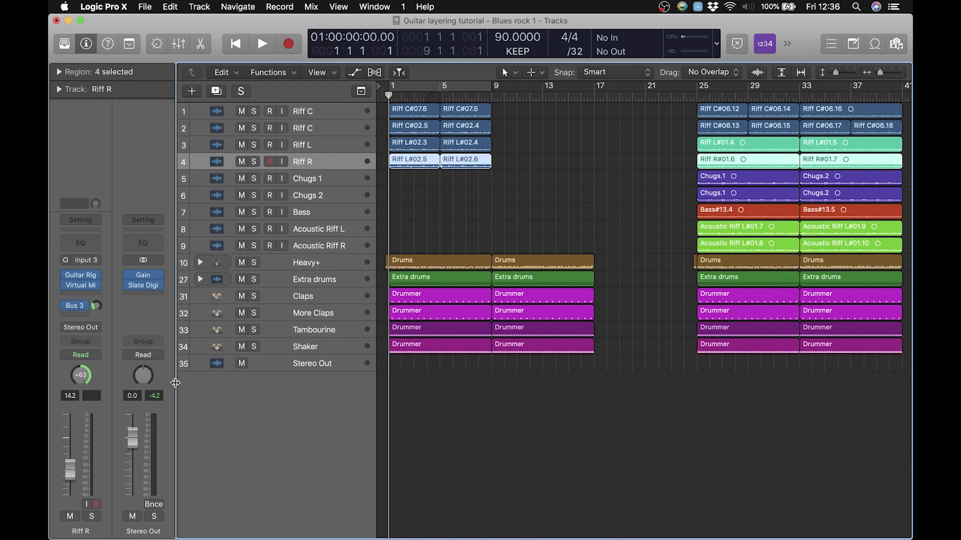
click(82, 279)
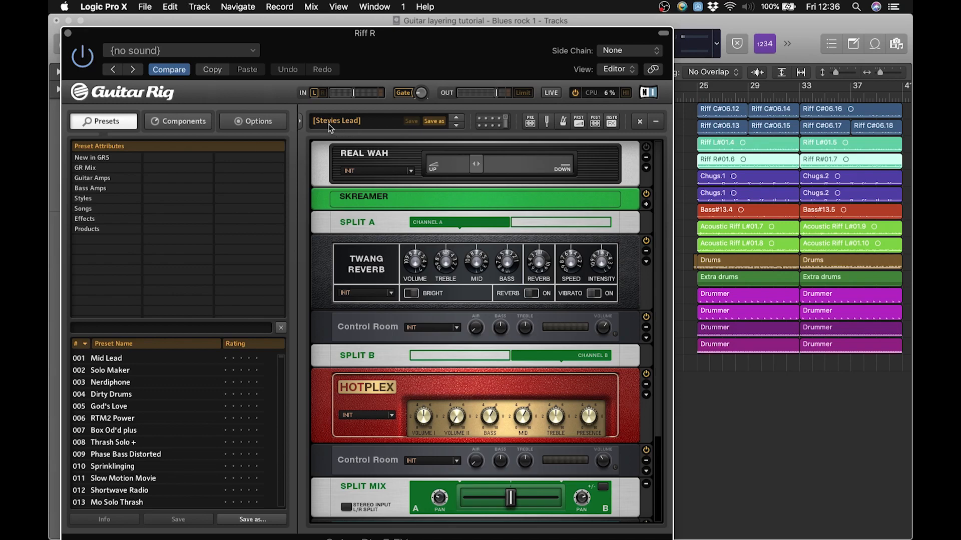
click(67, 33)
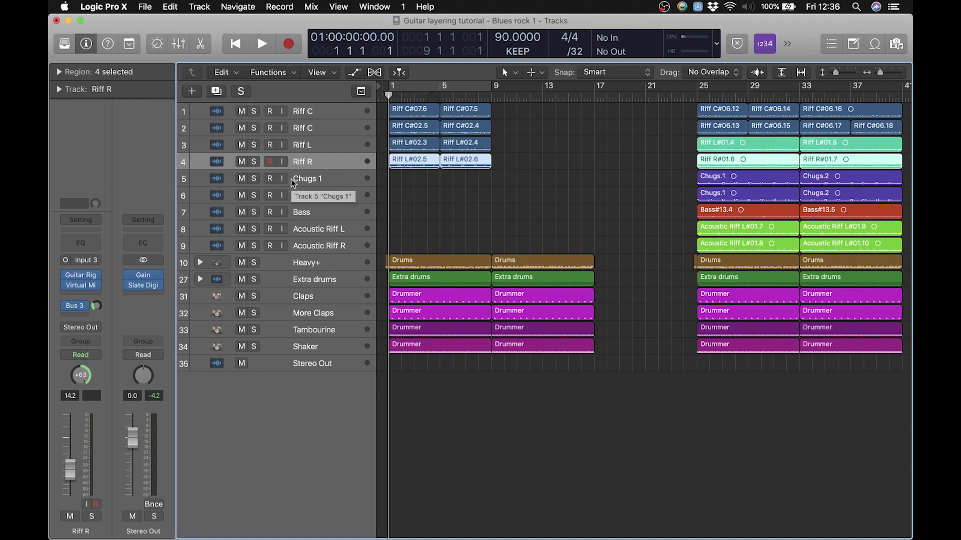
Play the arrangement from bar 1, set the Riff R volume to -10.6 dB, and return the playhead to bar 1
key(space)
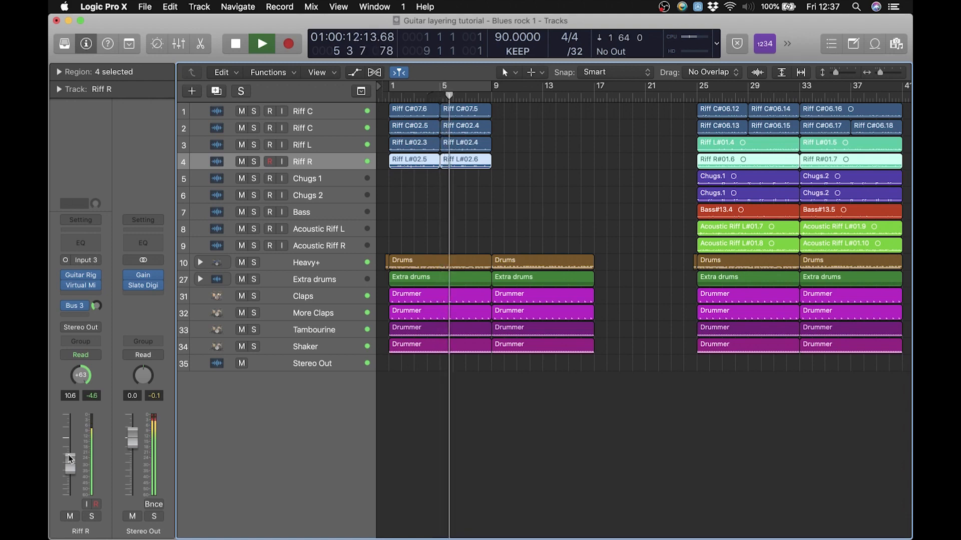
key(space)
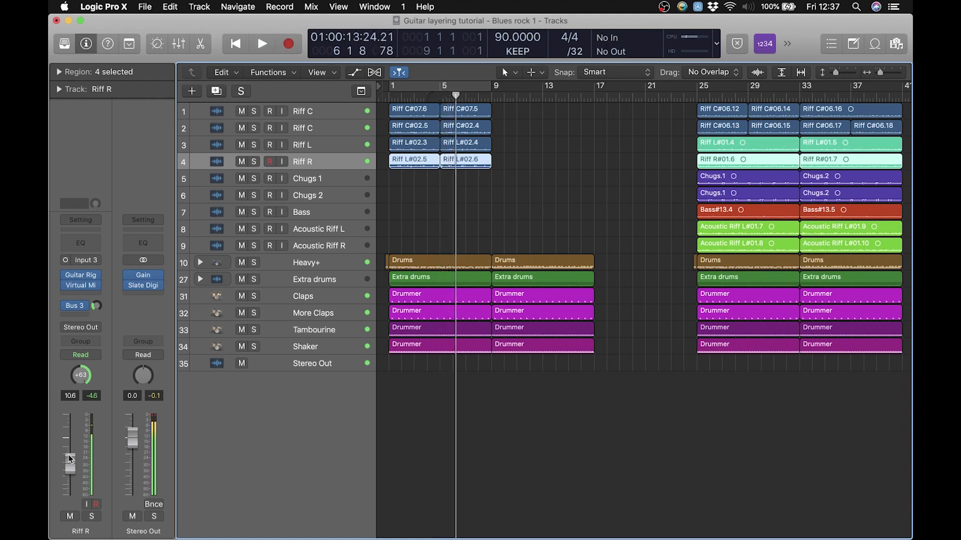
click(445, 194)
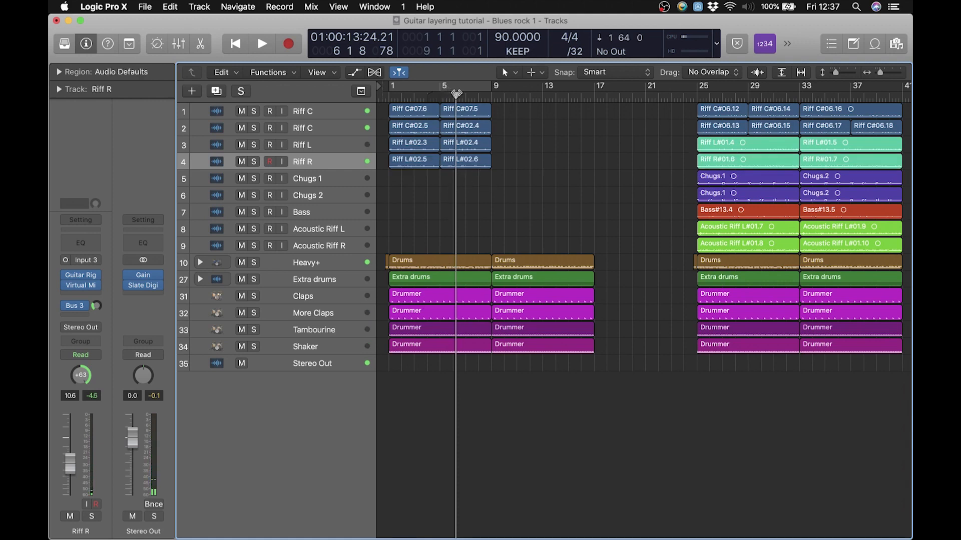
drag(455, 95, 390, 95)
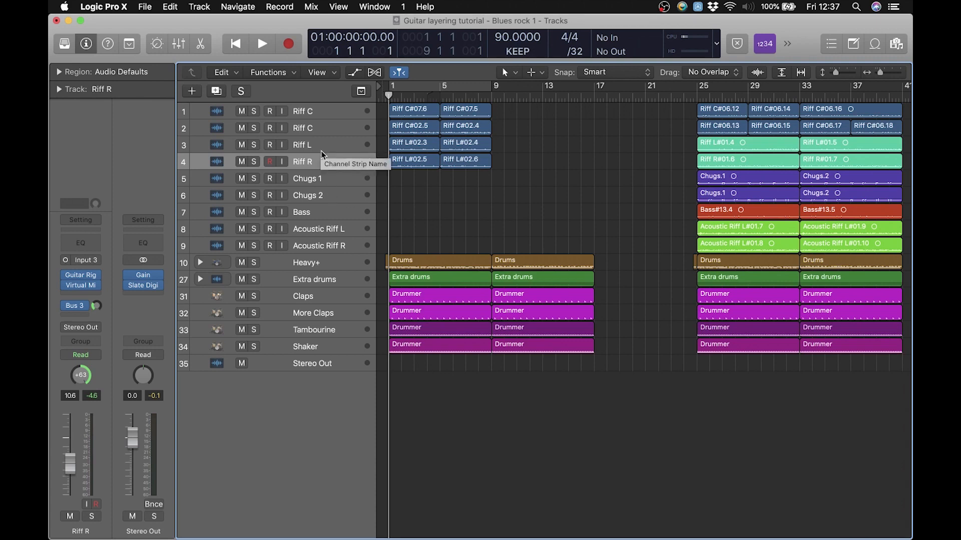
Record a guitar take on the Chugs 1 track from bar 1 to just past bar 9 with input monitoring on
click(330, 179)
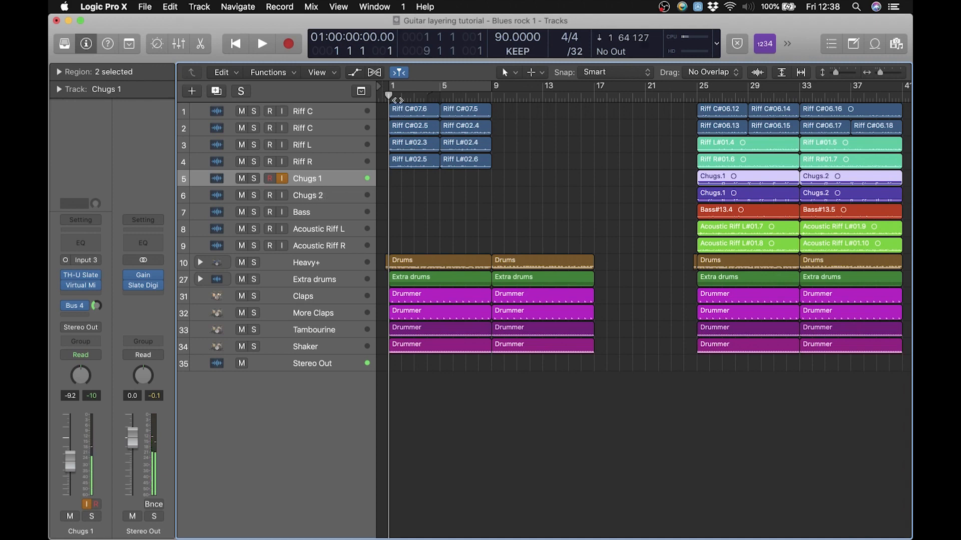
drag(403, 100, 391, 99)
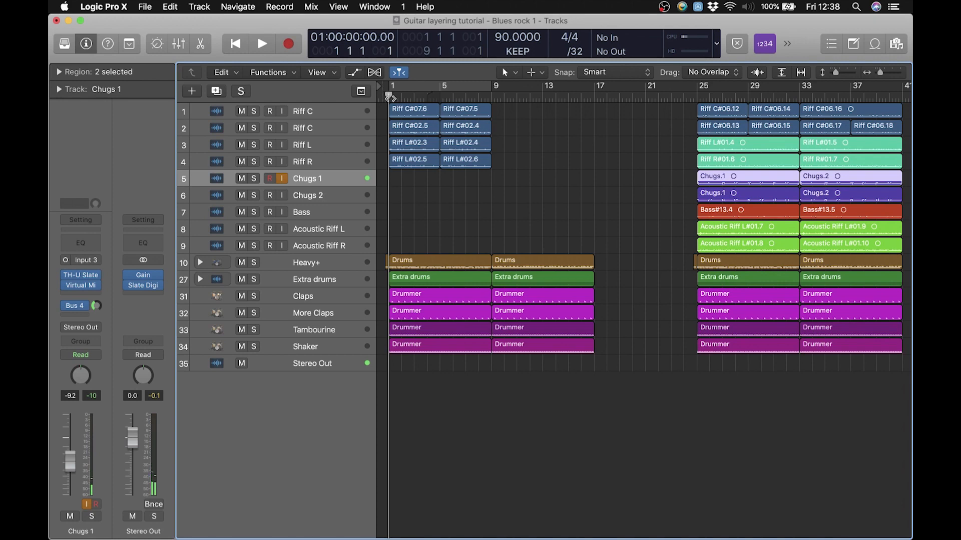
key(r)
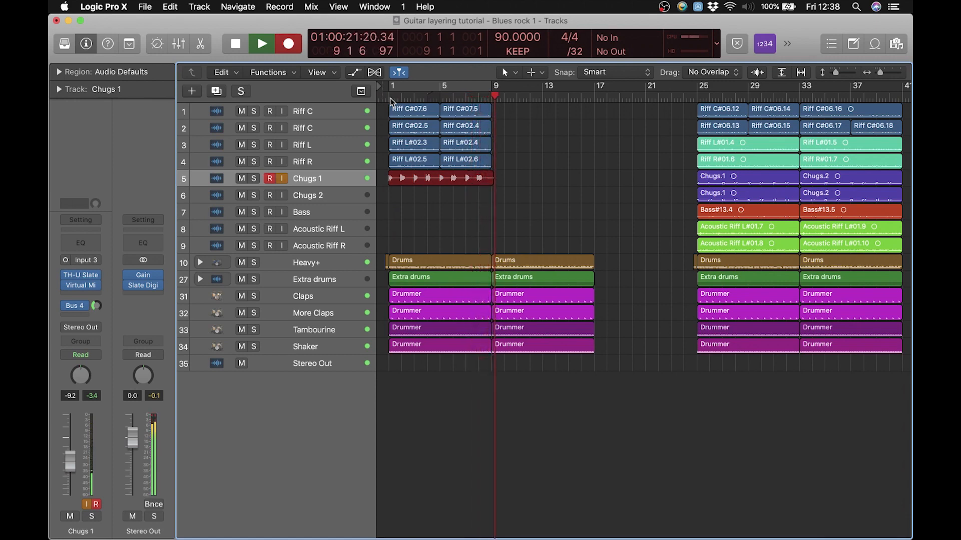
key(space)
Cut the Chugs 1 take at bar 9 with the Scissors Tool, and delete the leftover tail
key(t)
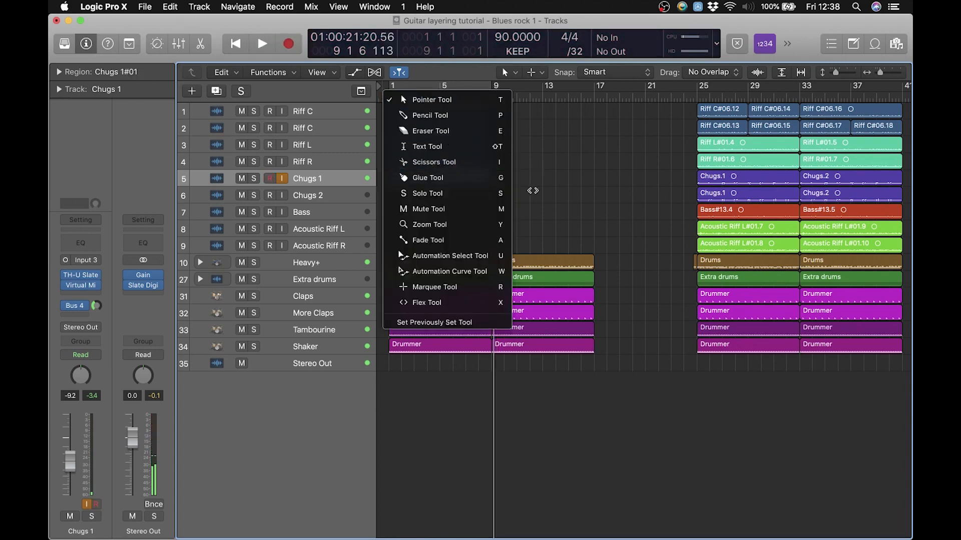
click(471, 161)
drag(465, 183, 490, 183)
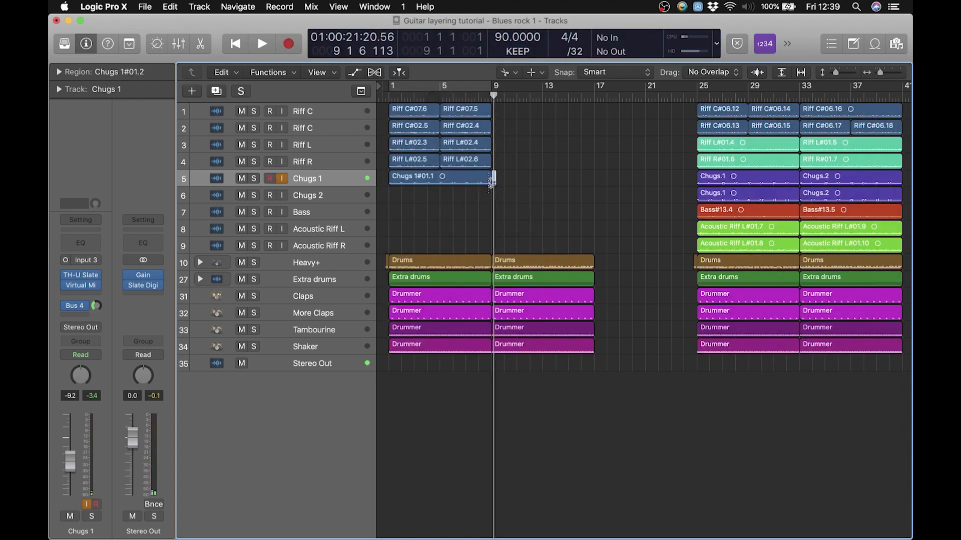
Audition the Chugs 1 take in solo from bar 1 with input monitoring off, and turn the solo off
click(394, 96)
click(388, 96)
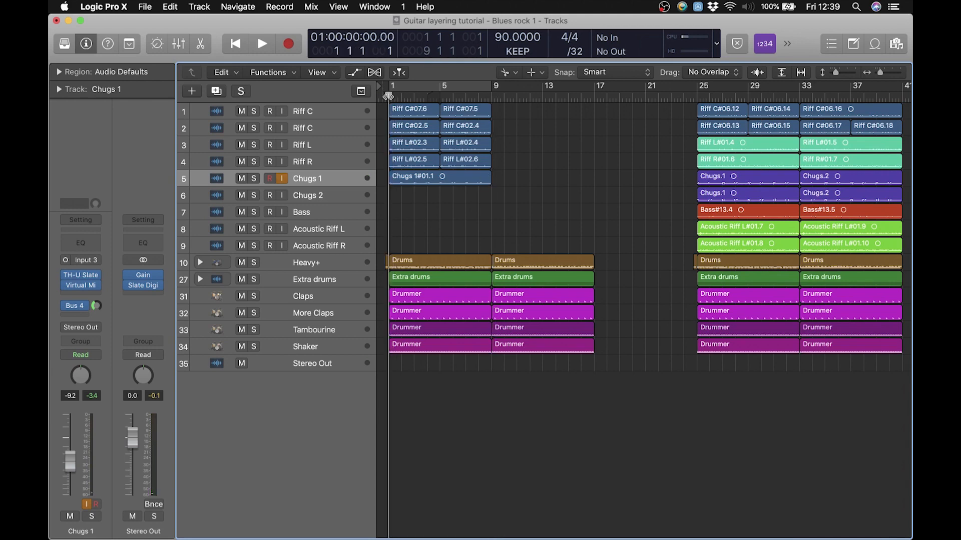
click(254, 179)
key(space)
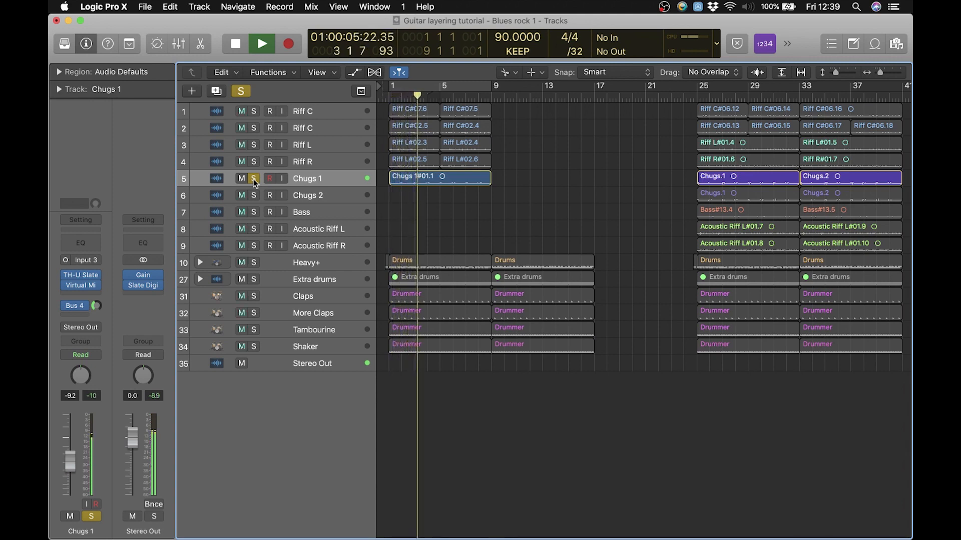
key(space)
click(253, 180)
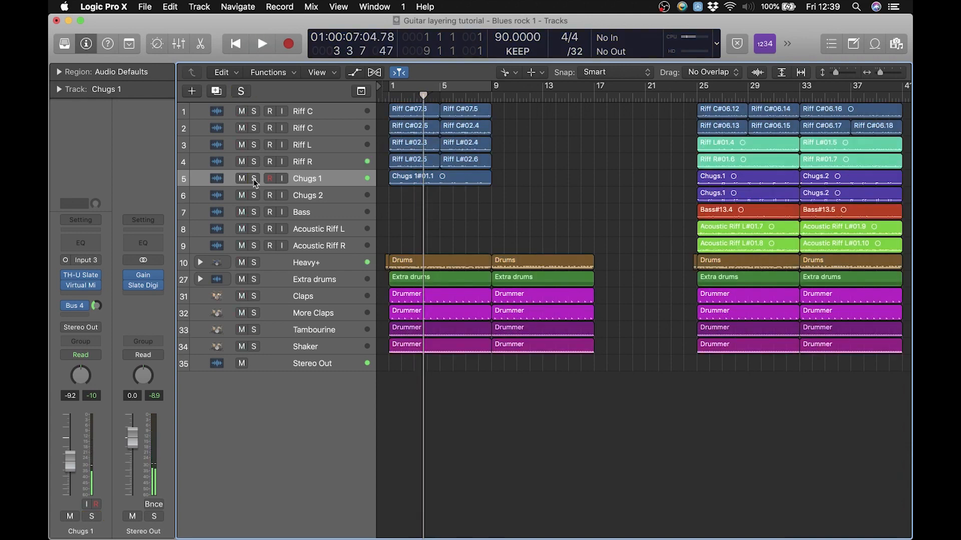
Split the Chugs 1 take at bar 5 with the Scissors Tool, and switch back to the Pointer Tool
key(t)
click(289, 243)
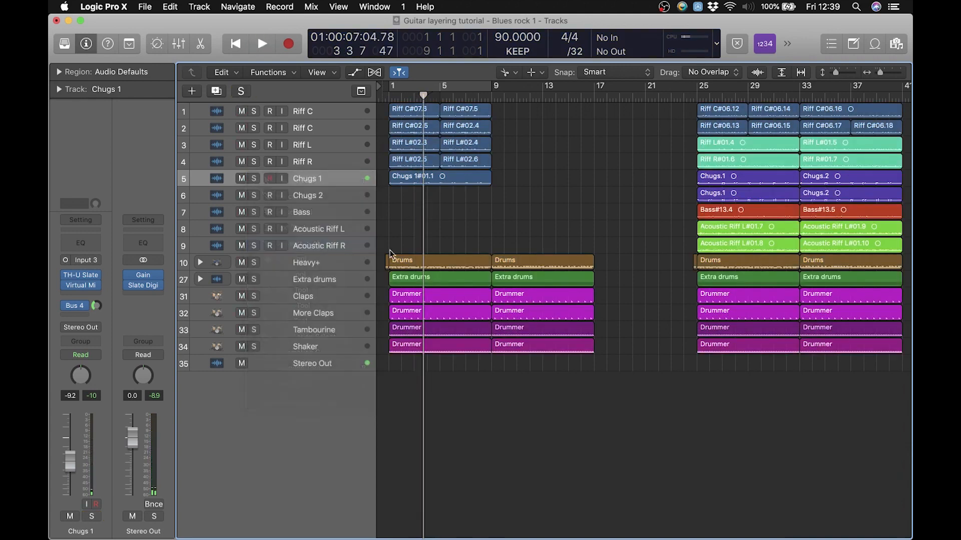
drag(458, 183, 427, 197)
key(t)
key(t)
Copy the Chugs 1 halves to the Chugs 2 track in swapped order, undoing the accidental move of the bar 5 half
click(327, 196)
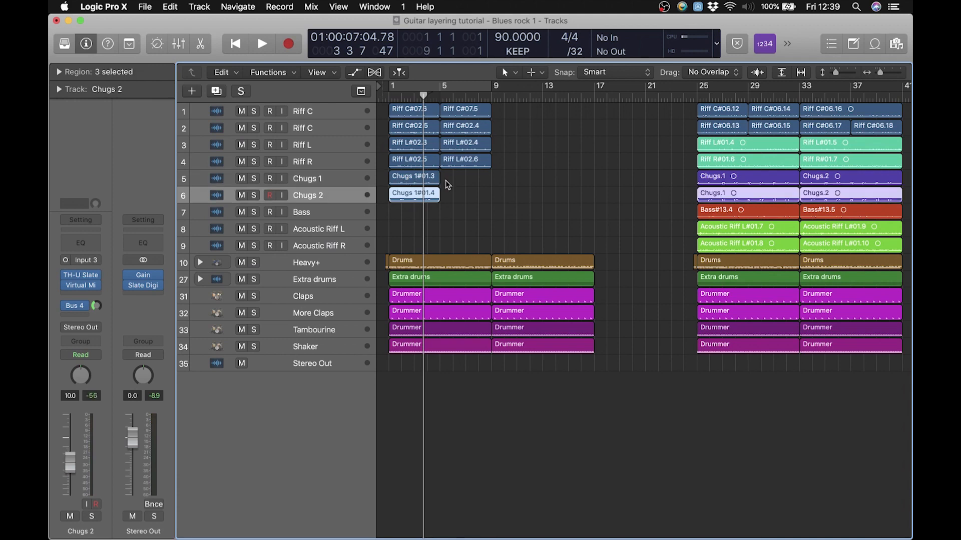
key(super+z)
mouse_move(470, 182)
mouse_down()
mouse_move(453, 198)
mouse_move(419, 195)
mouse_move(465, 198)
mouse_up()
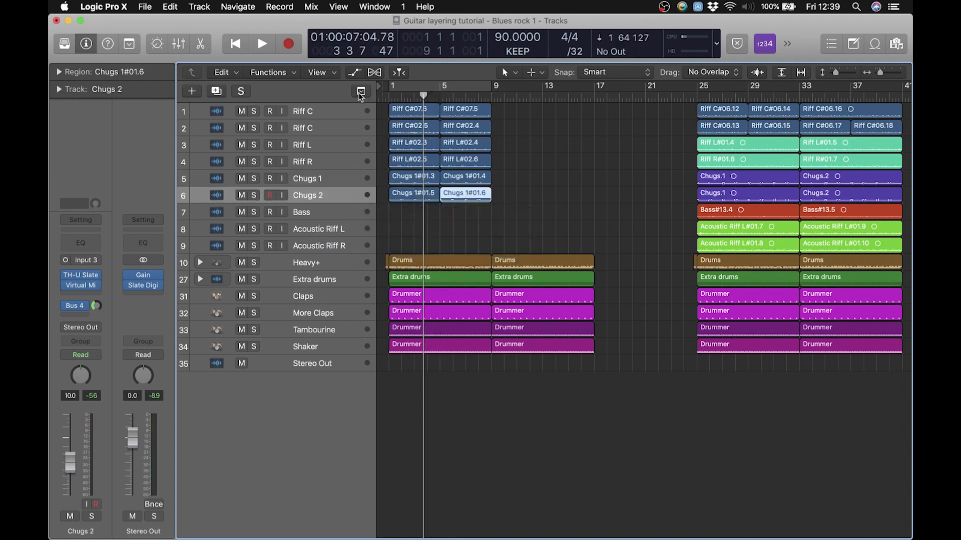
Solo the six Riff and Chugs guitar tracks and play them together from bar 1
drag(253, 111, 255, 194)
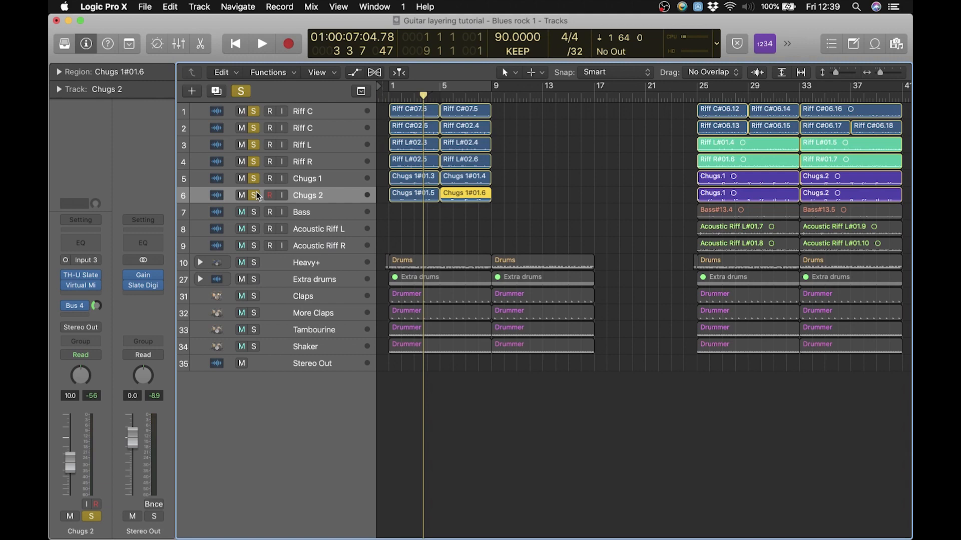
click(388, 97)
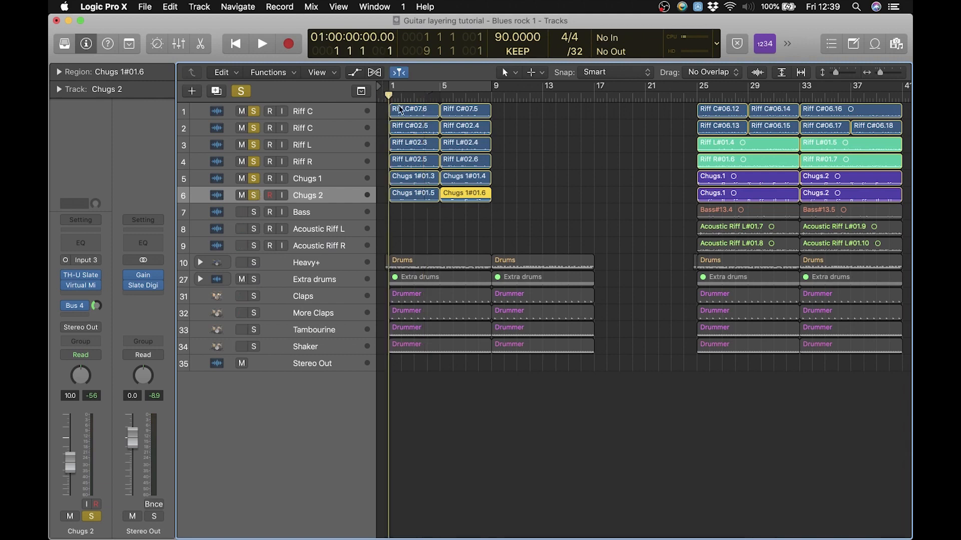
key(space)
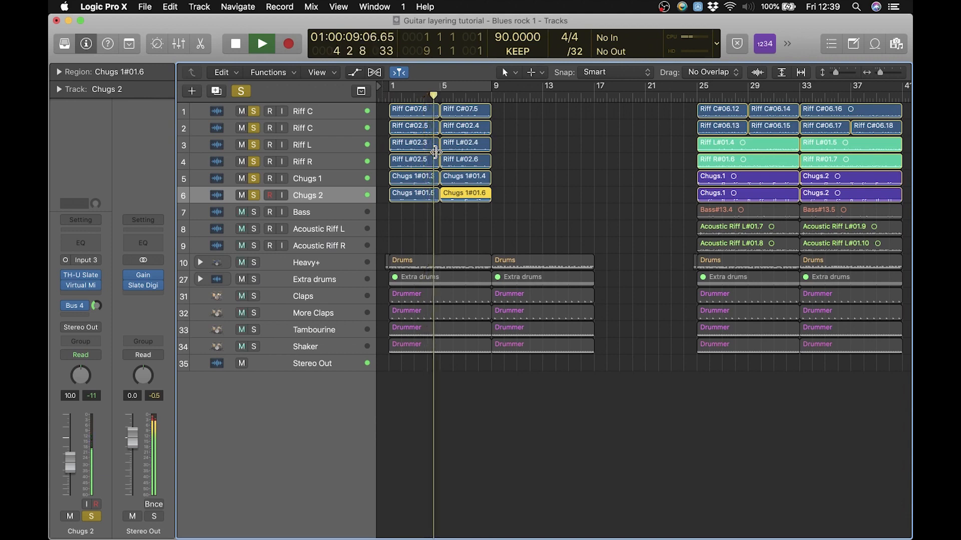
Stop playback and clear the solo on all six Riff and Chugs guitar tracks
key(space)
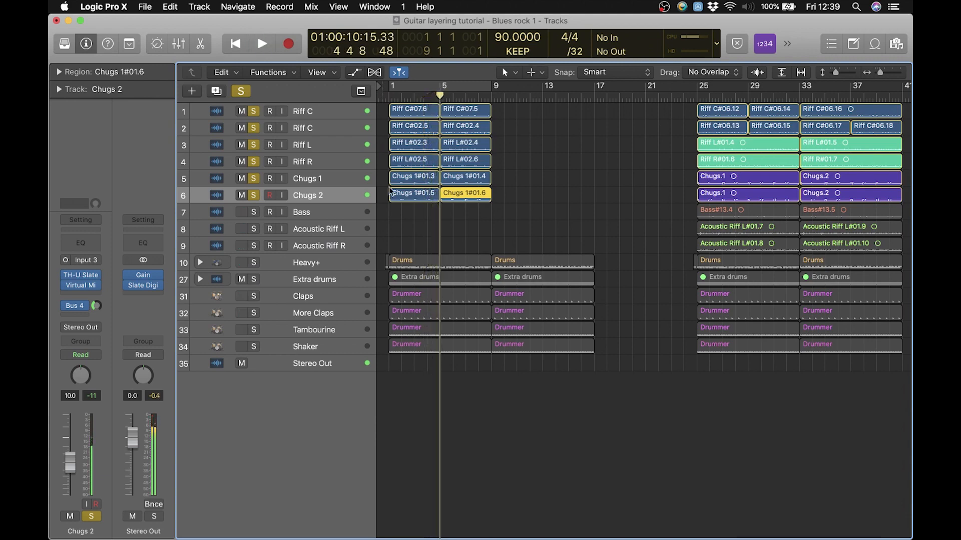
click(244, 94)
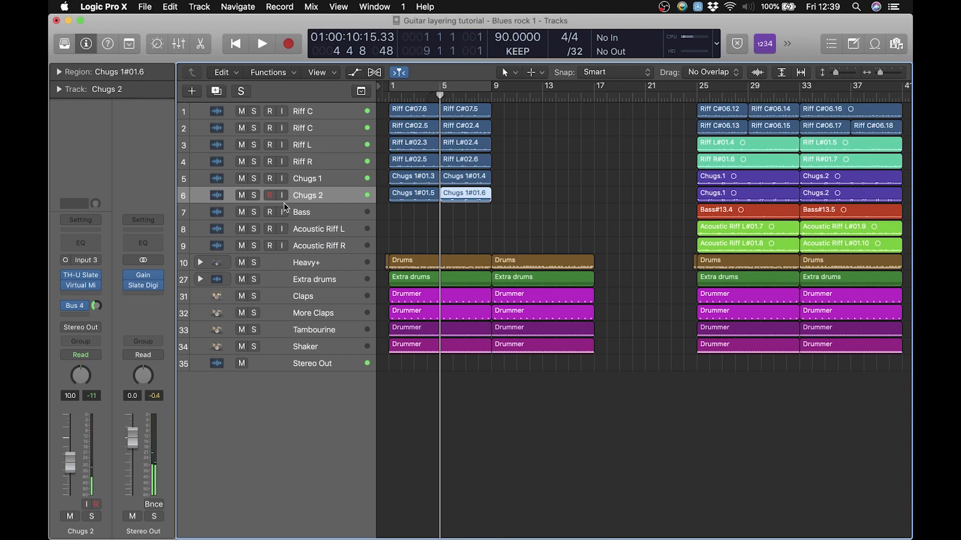
click(407, 221)
Record a bass take on the Bass track from bar 1 to just past bar 9 with input monitoring on
click(332, 212)
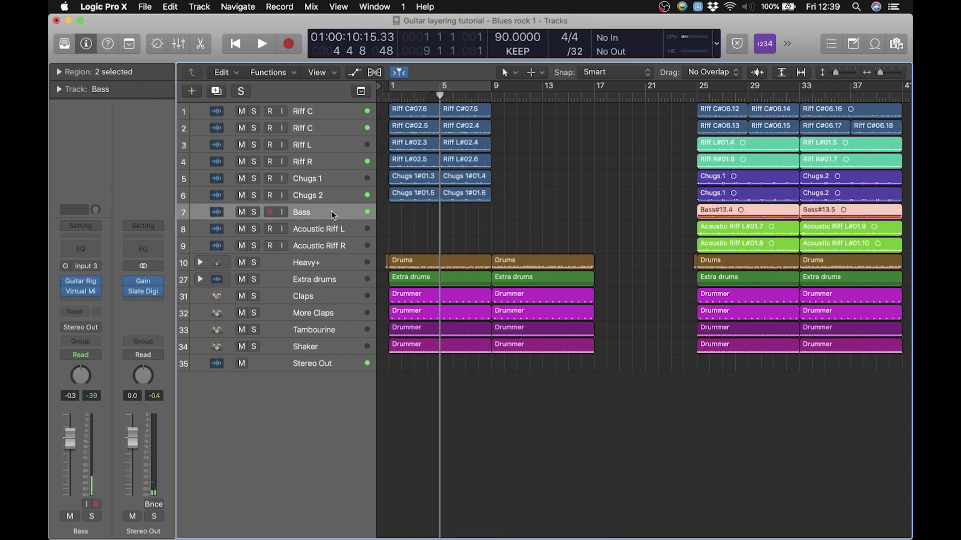
click(389, 97)
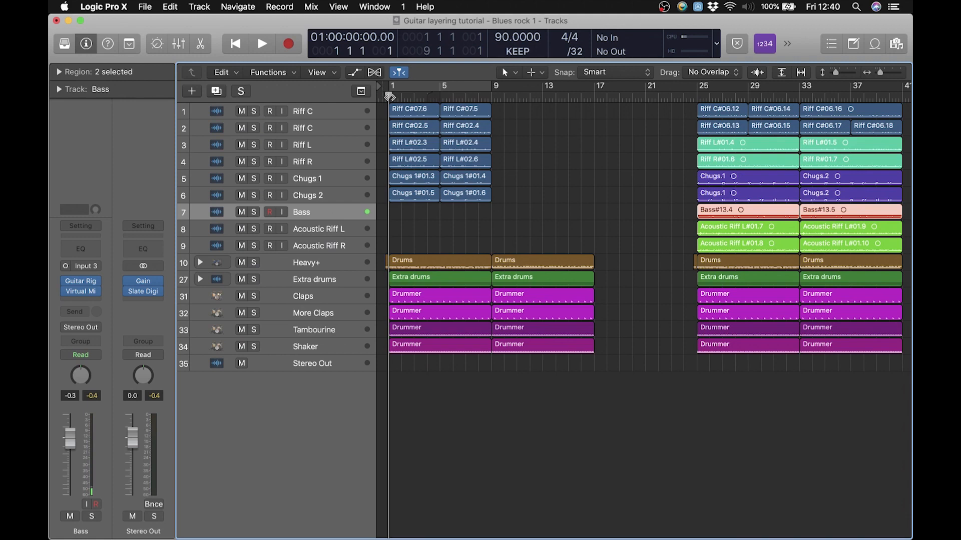
click(308, 178)
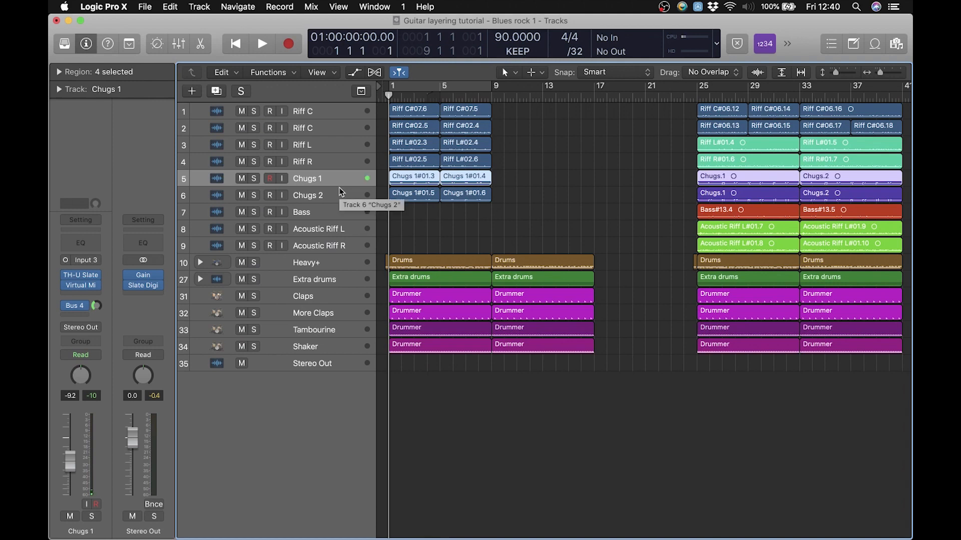
click(313, 213)
click(283, 213)
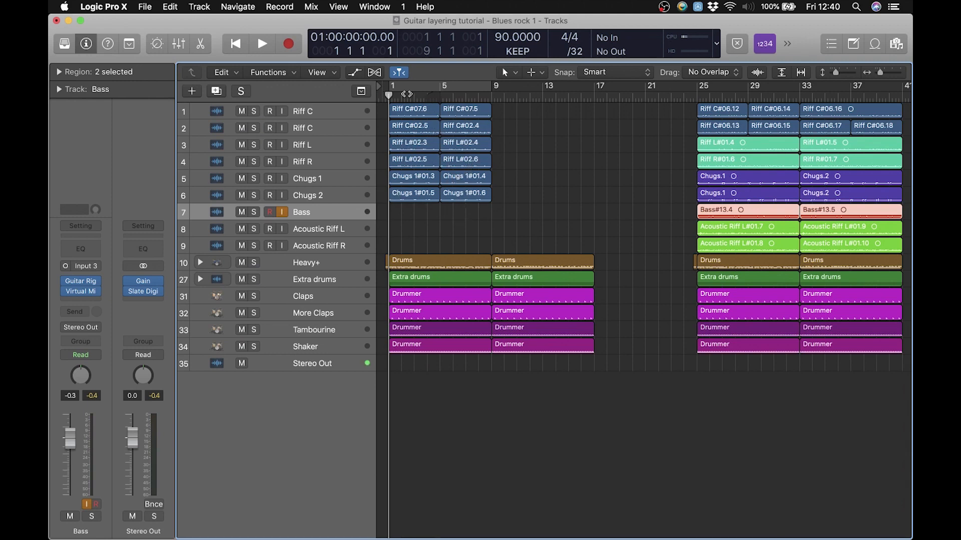
drag(406, 94, 393, 95)
key(r)
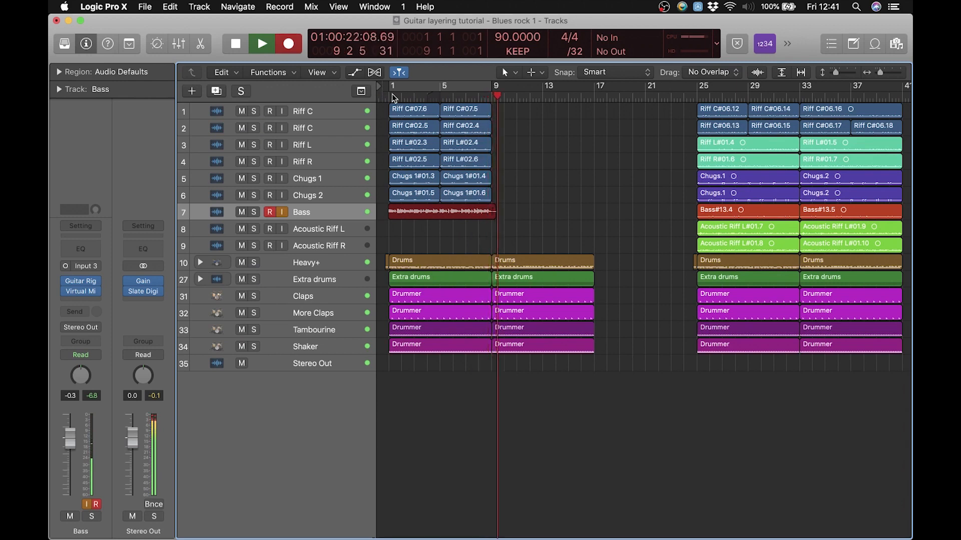
key(space)
Cut the bass take at bar 9 with the Scissors Tool, delete the tail, and return to the Pointer Tool with Bass input monitoring off
key(t)
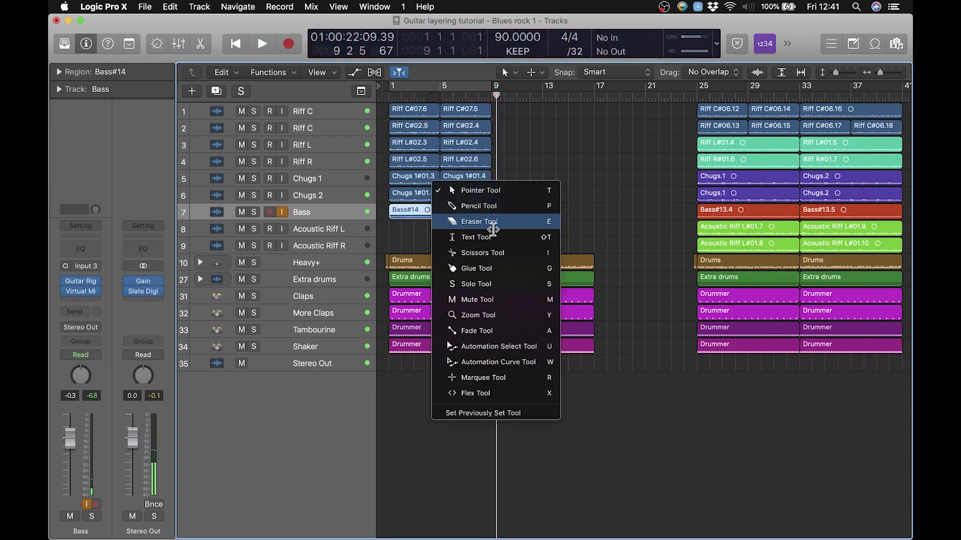
click(506, 249)
click(493, 215)
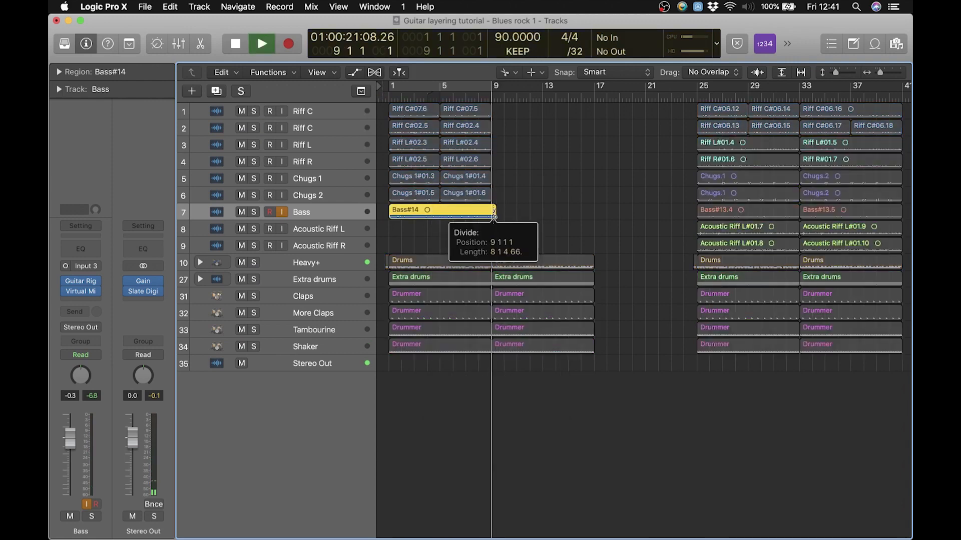
key(Delete)
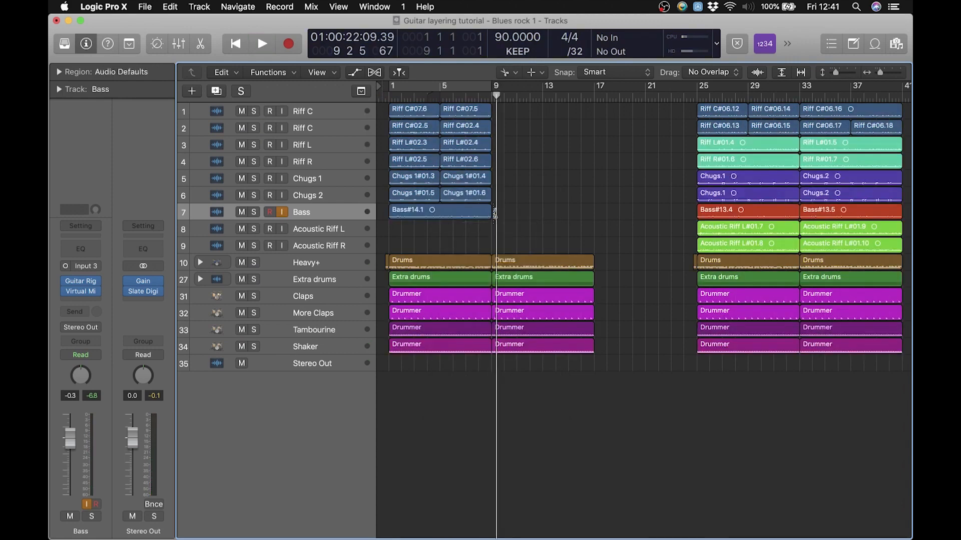
key(t)
key(t)
click(282, 212)
Move the bar 25 region of the Acoustic Riff L track to bar 1, with the playhead at bar 1
click(316, 229)
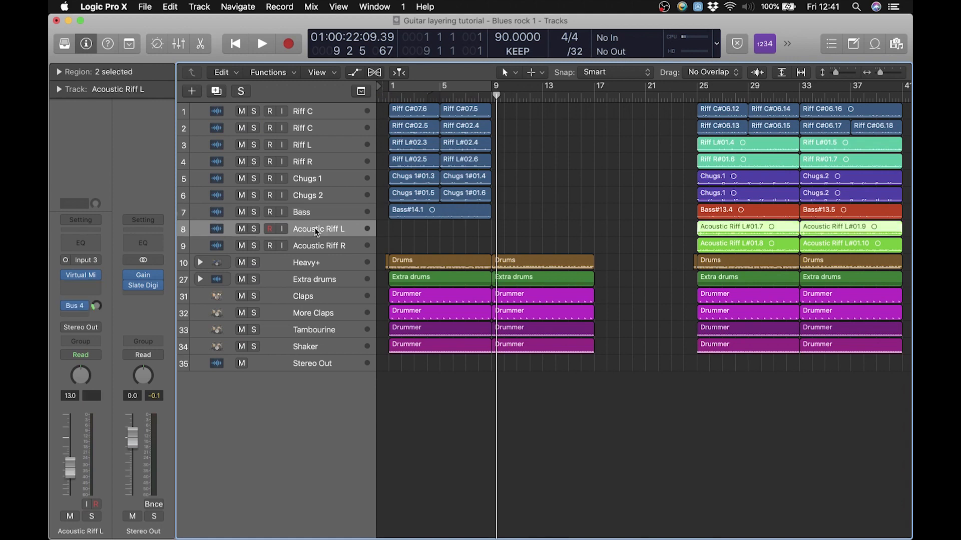
click(532, 226)
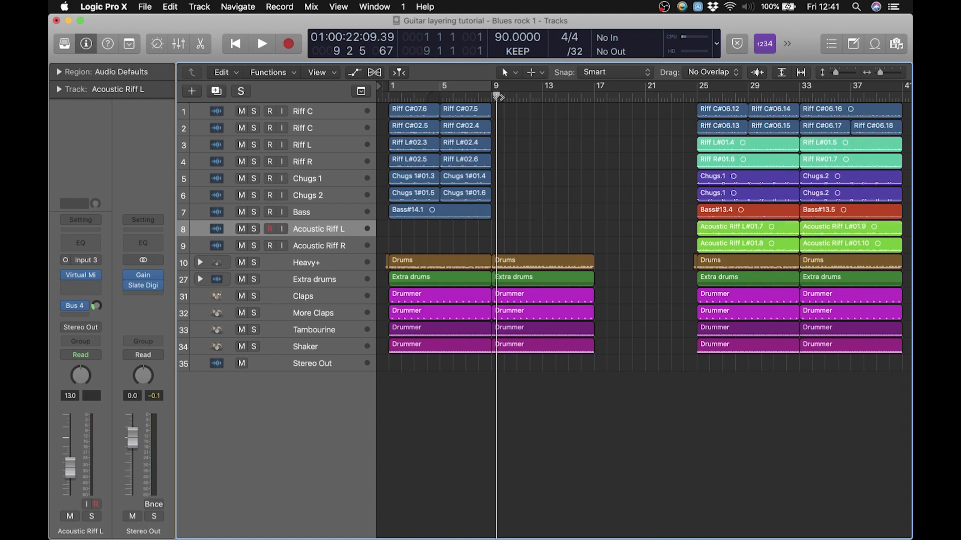
drag(496, 95, 390, 94)
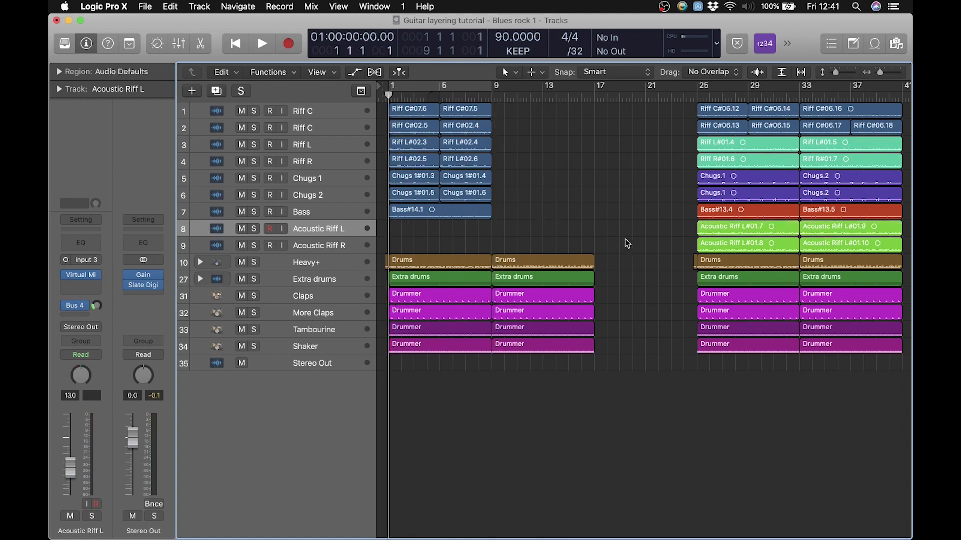
drag(752, 226, 445, 230)
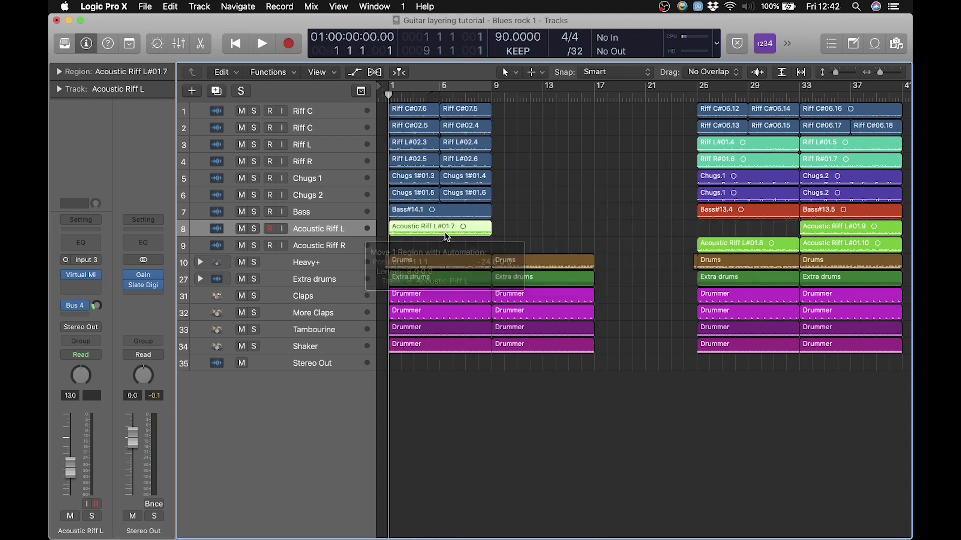
Audition the Acoustic Riff L track in solo from bar 1, and turn the solo off
click(253, 229)
key(space)
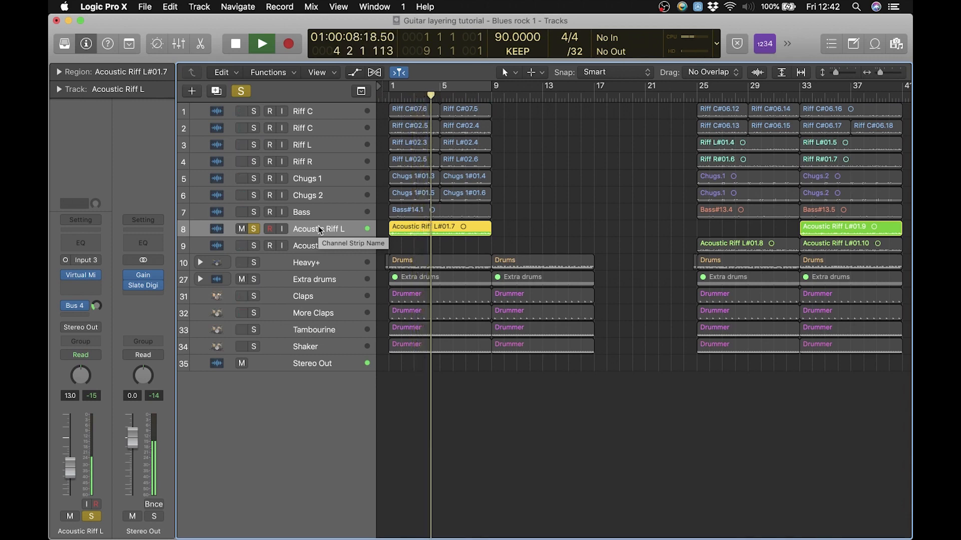
key(space)
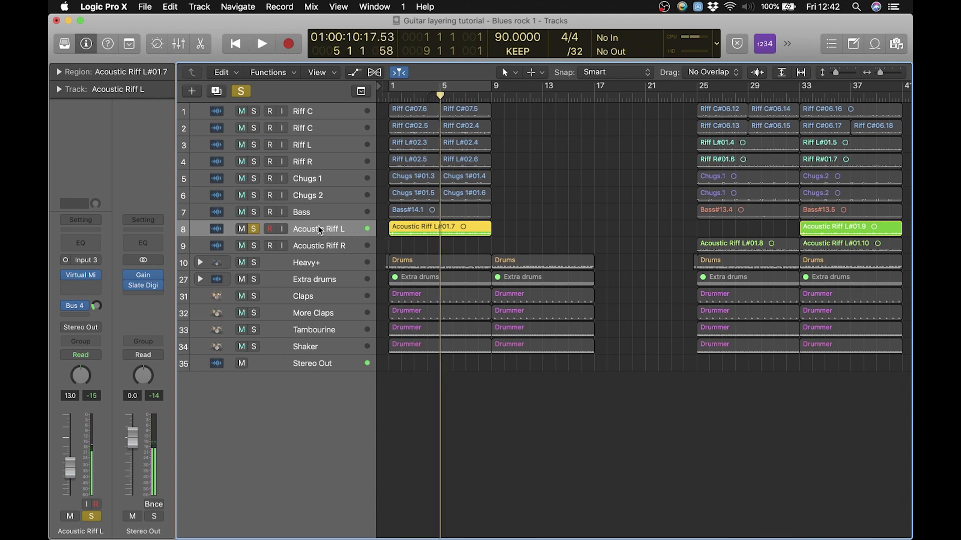
click(253, 229)
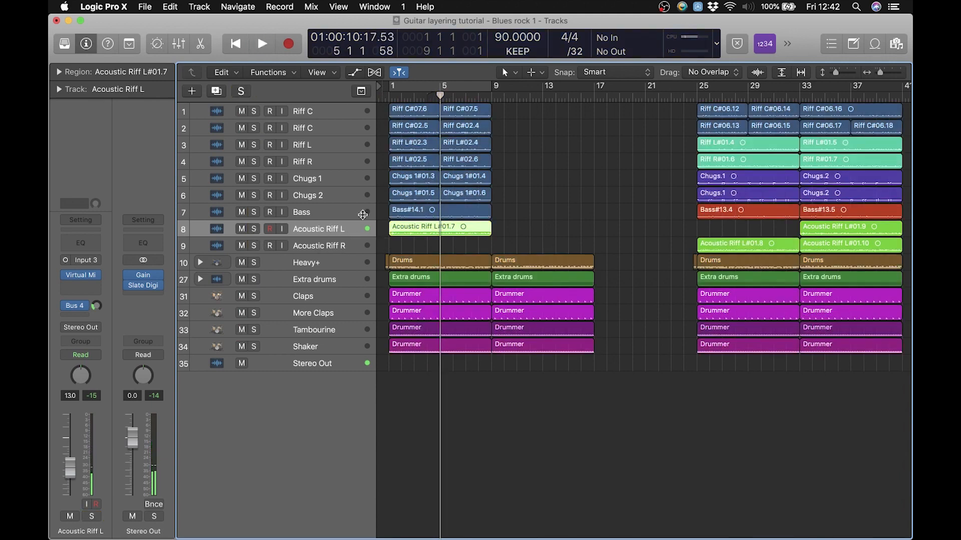
Copy the bar 1 region of the Acoustic Riff L track back to bar 25, and deselect it
click(542, 214)
drag(445, 230, 756, 233)
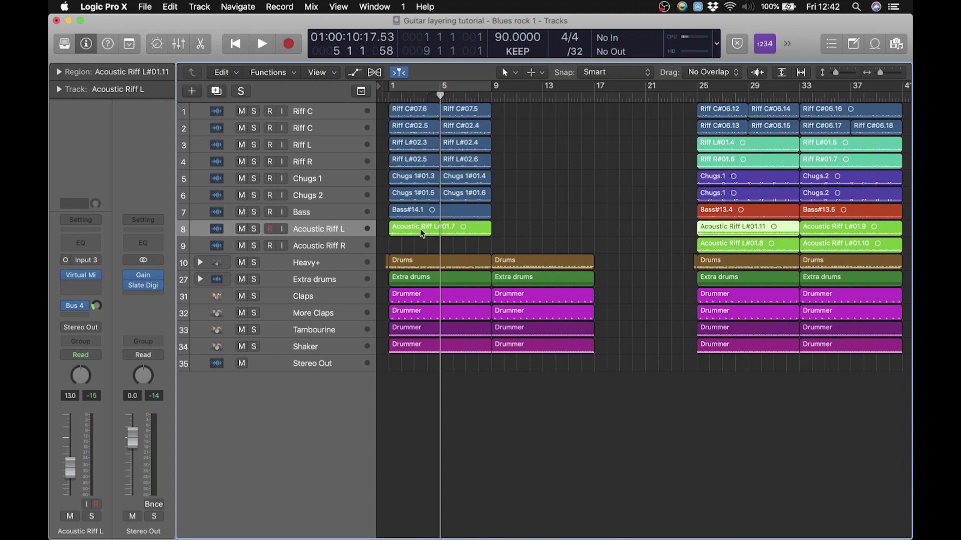
click(521, 212)
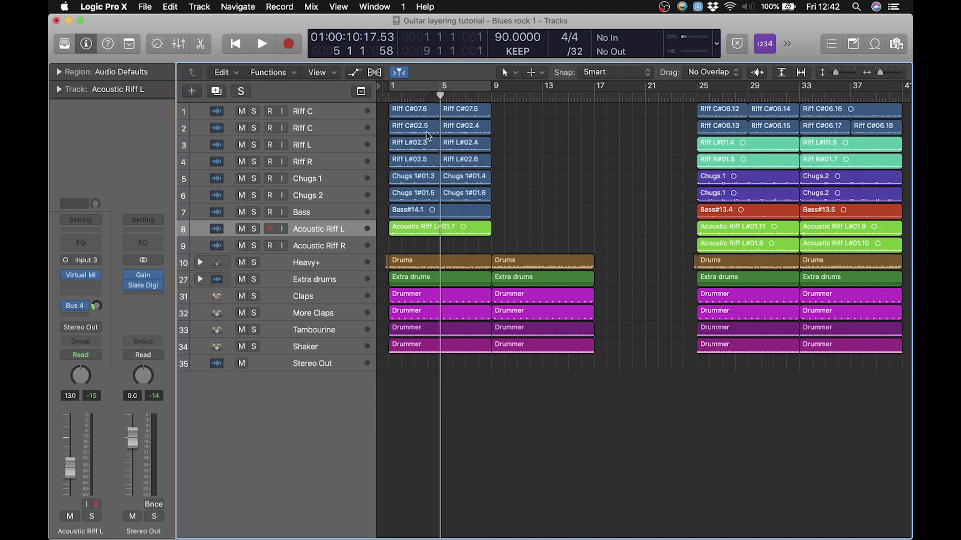
Play the Acoustic Riff L track alone from bar 1, dropping Riff C from the solo, and unsolo it after stopping
click(255, 111)
click(254, 229)
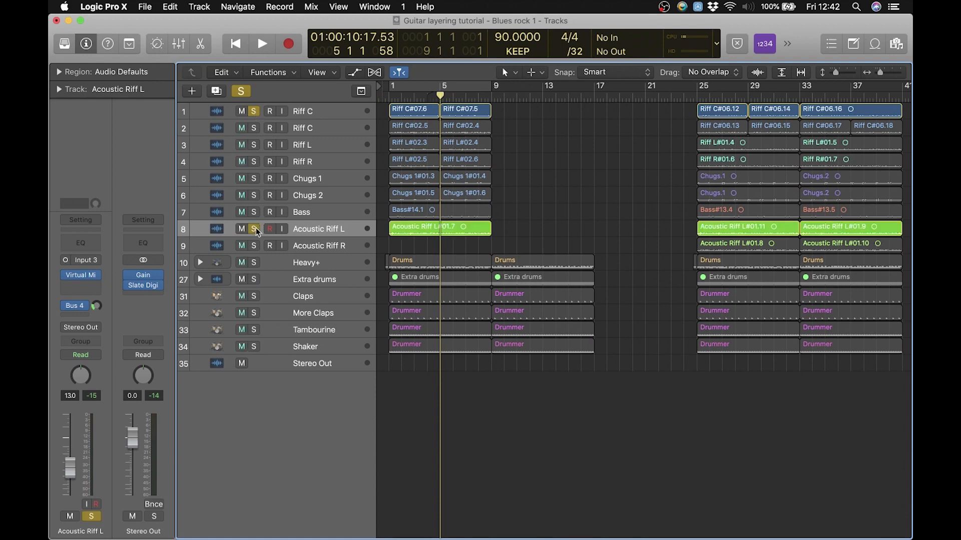
click(254, 112)
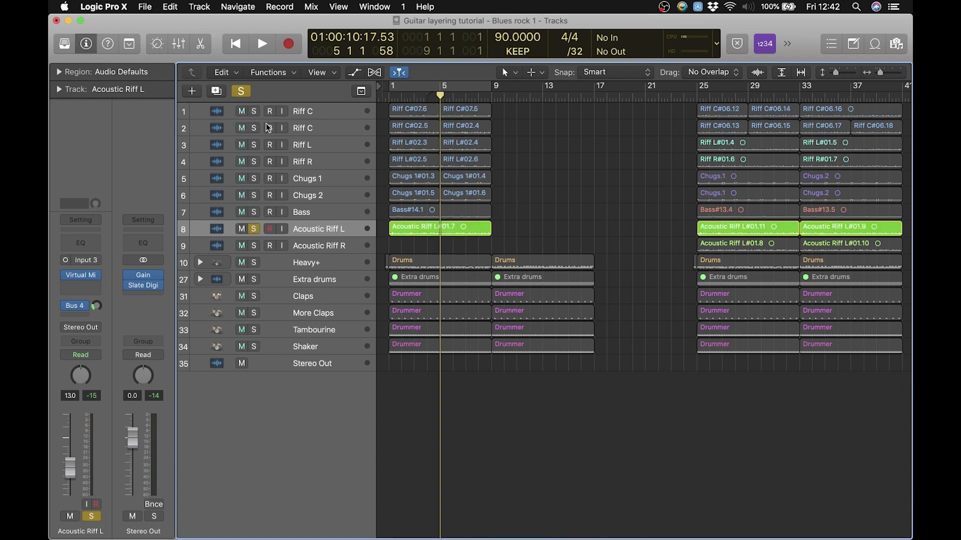
click(388, 94)
key(space)
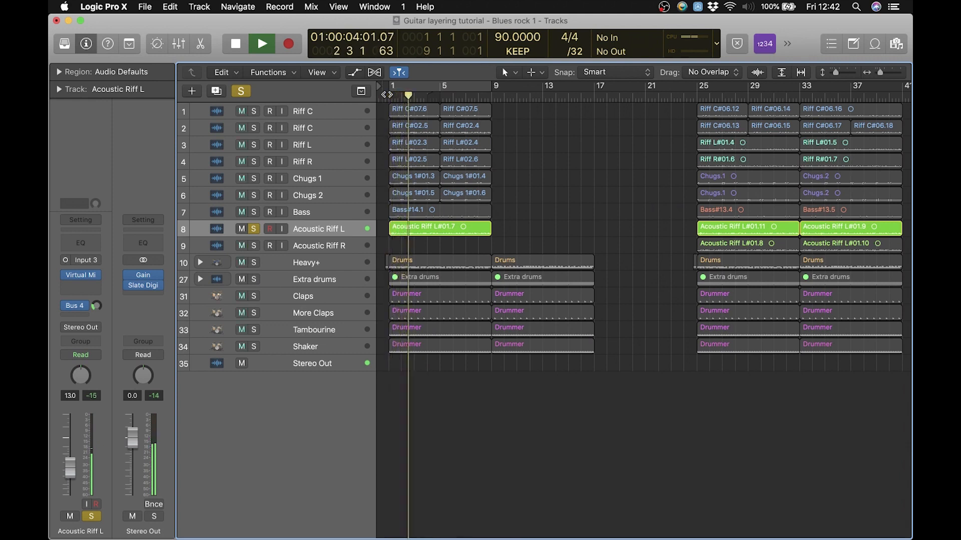
key(space)
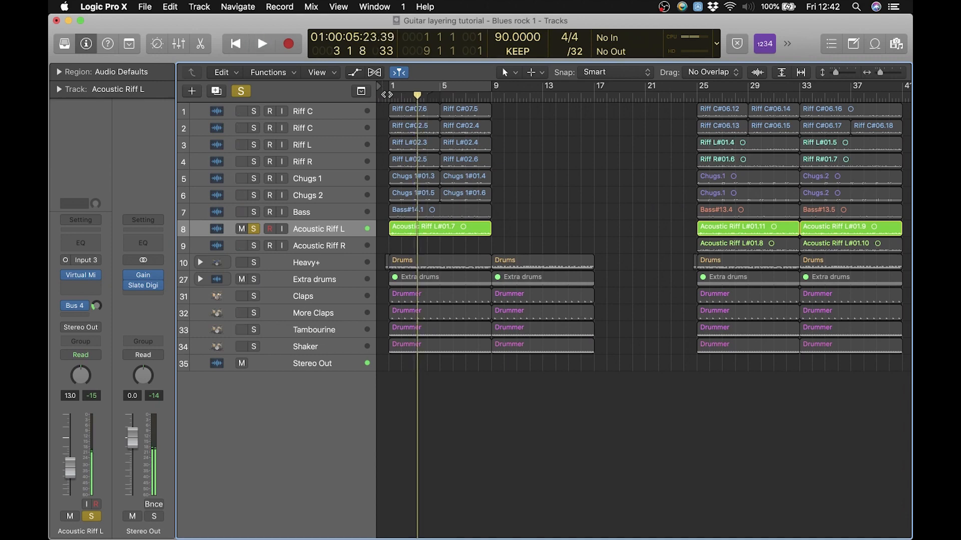
click(253, 229)
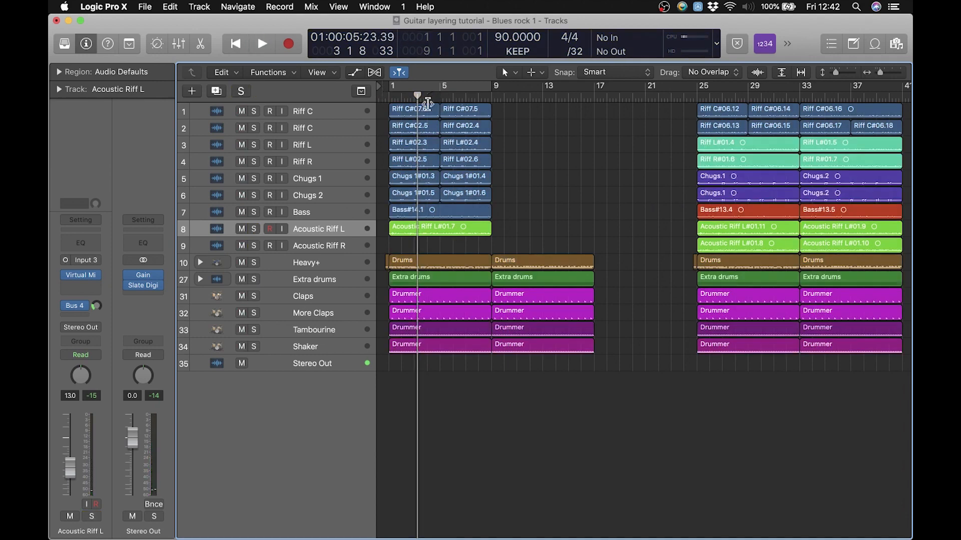
Solo the first Riff C track with Acoustic Riff L, play them together from bar 1, and clear the solos
click(254, 112)
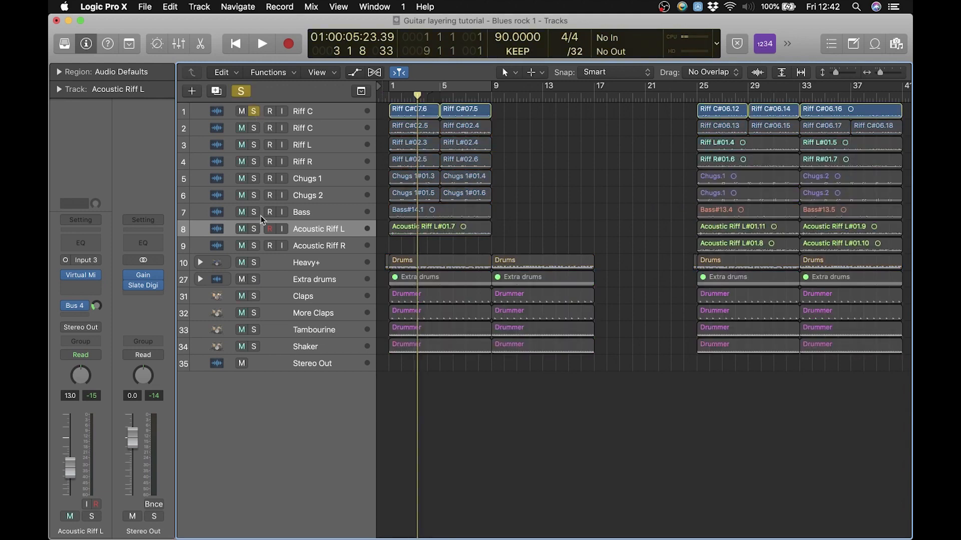
click(254, 229)
key(Return)
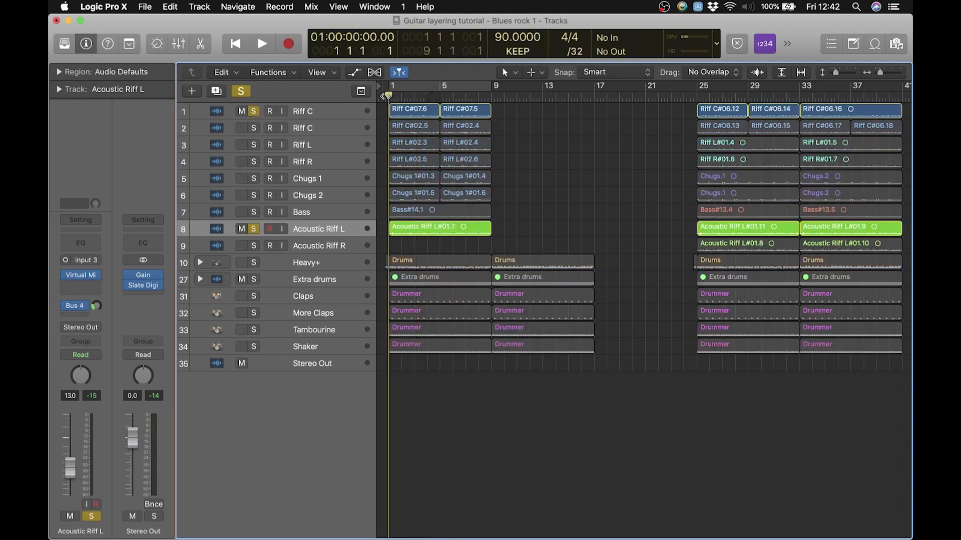
key(space)
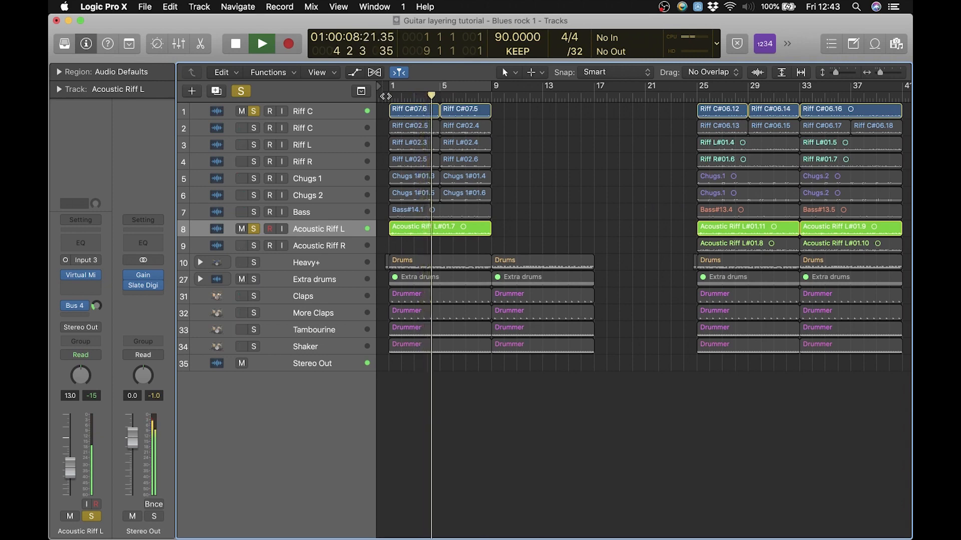
key(space)
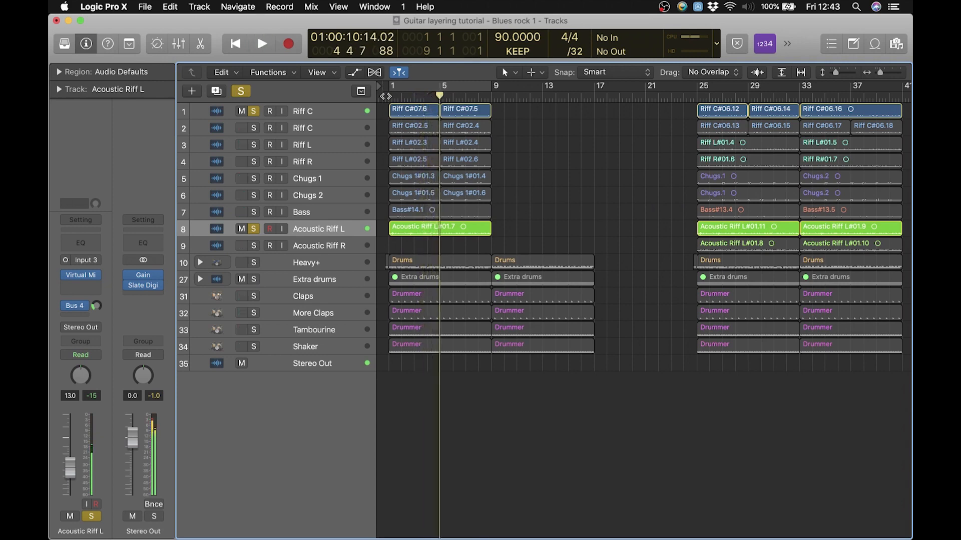
click(241, 90)
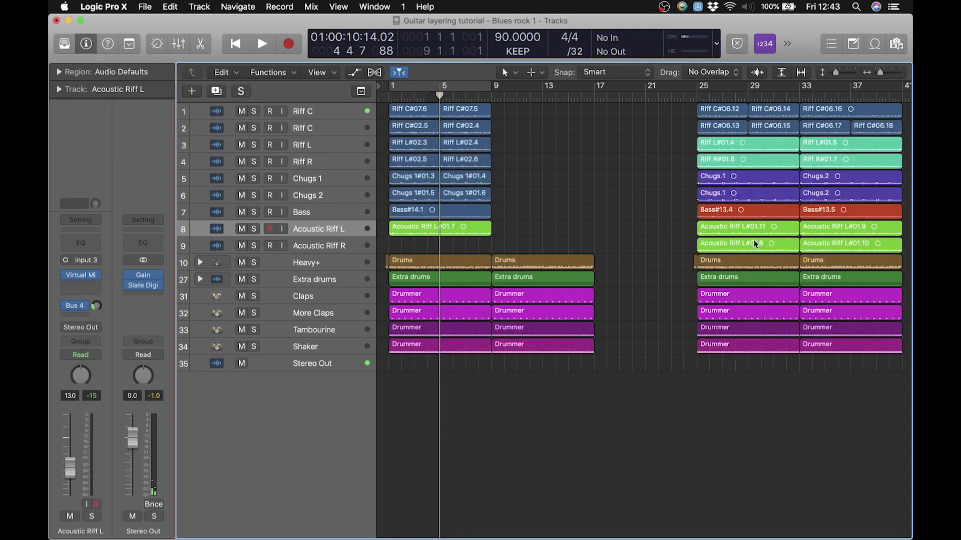
Copy the Acoustic Riff R region from bar 25 to bar 1, and duplicate the bars 1–8 regions of tracks 1 to 9 at bar 9
drag(756, 244, 452, 254)
key(alt)
drag(552, 246, 505, 116)
key(alt)
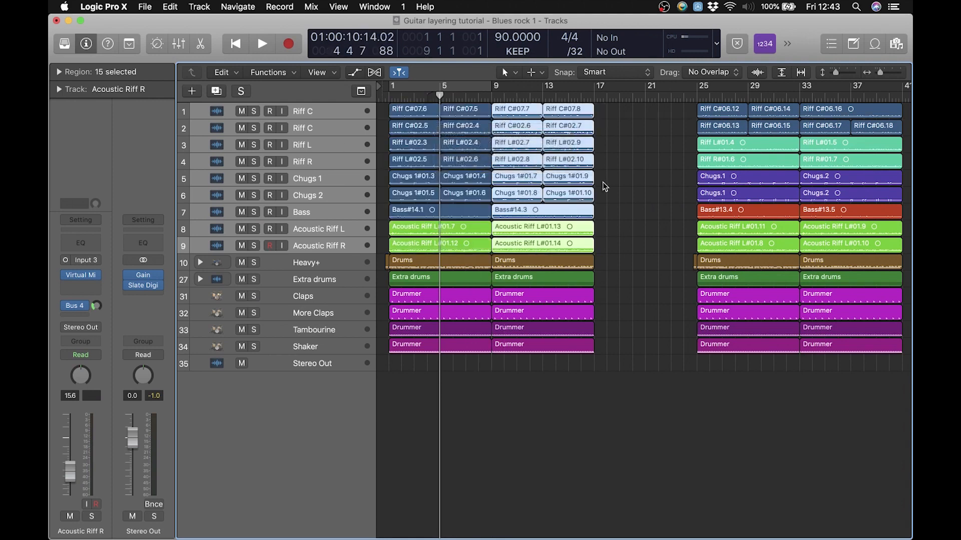
click(614, 209)
Play the full arrangement from bar 1 to almost bar 9, briefly toggling the solo on Acoustic Riff R
click(389, 97)
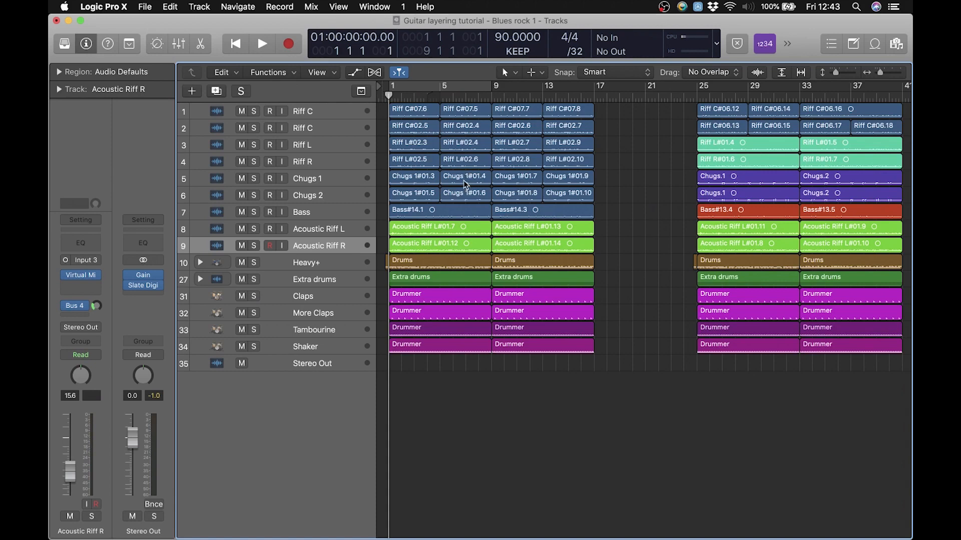
key(space)
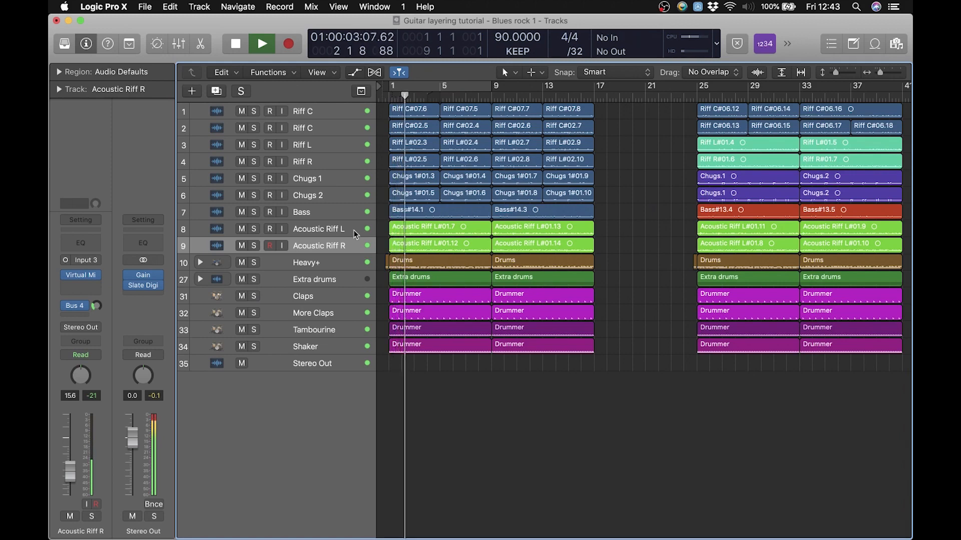
click(323, 233)
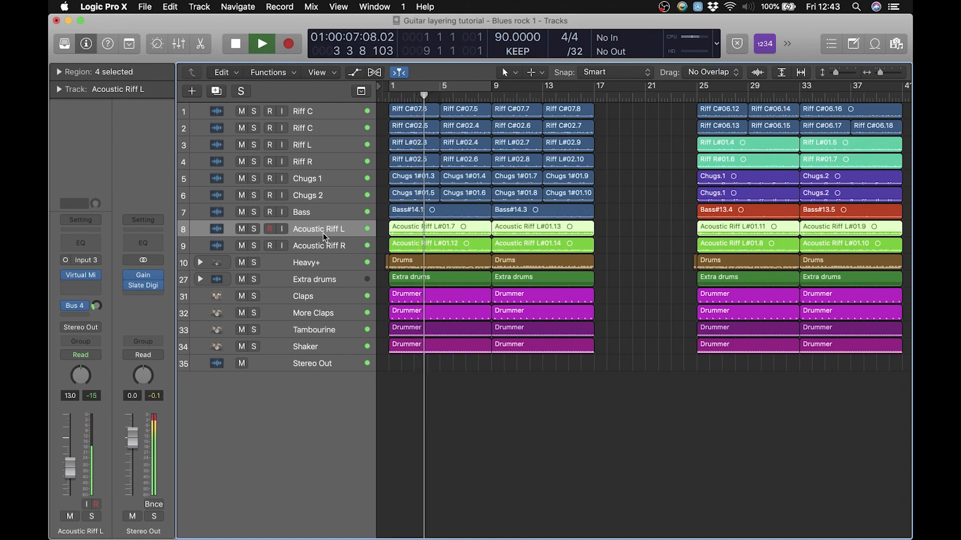
click(255, 245)
click(254, 245)
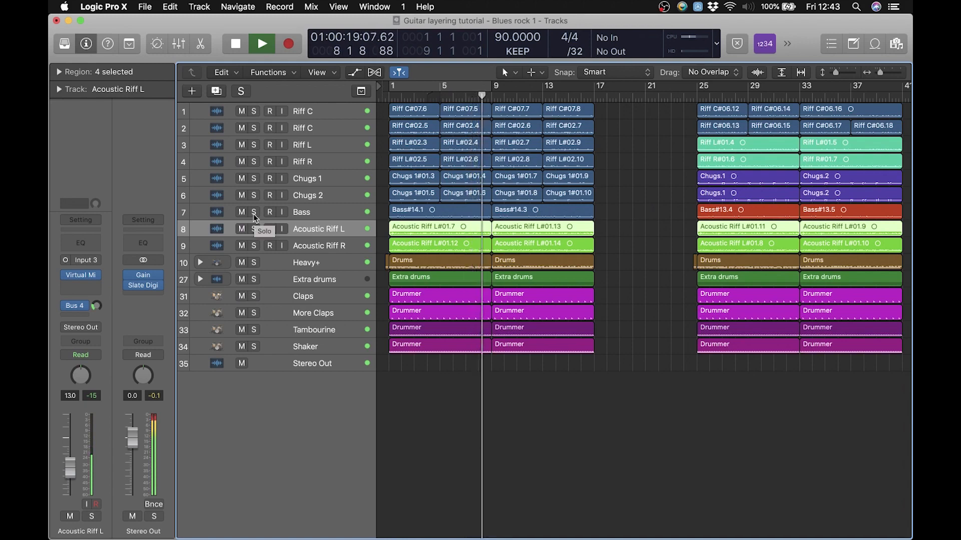
key(space)
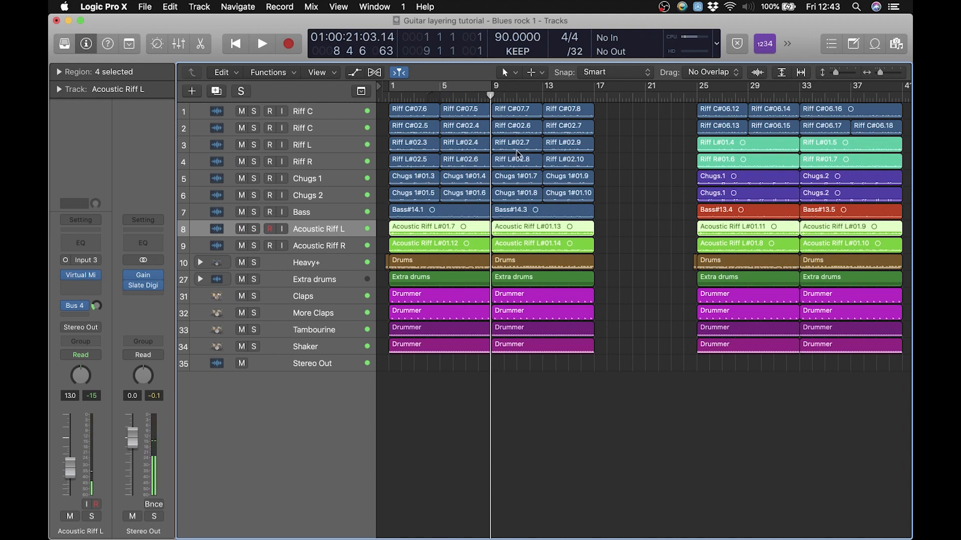
Play the full arrangement from bar 5 to just past bar 13 and clear the Drums region selection after stopping
click(479, 95)
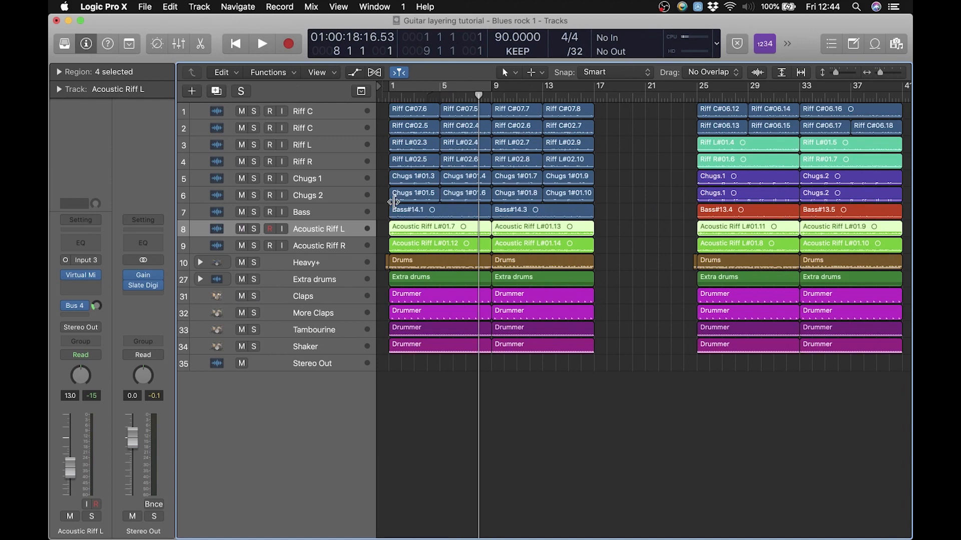
drag(478, 95, 440, 95)
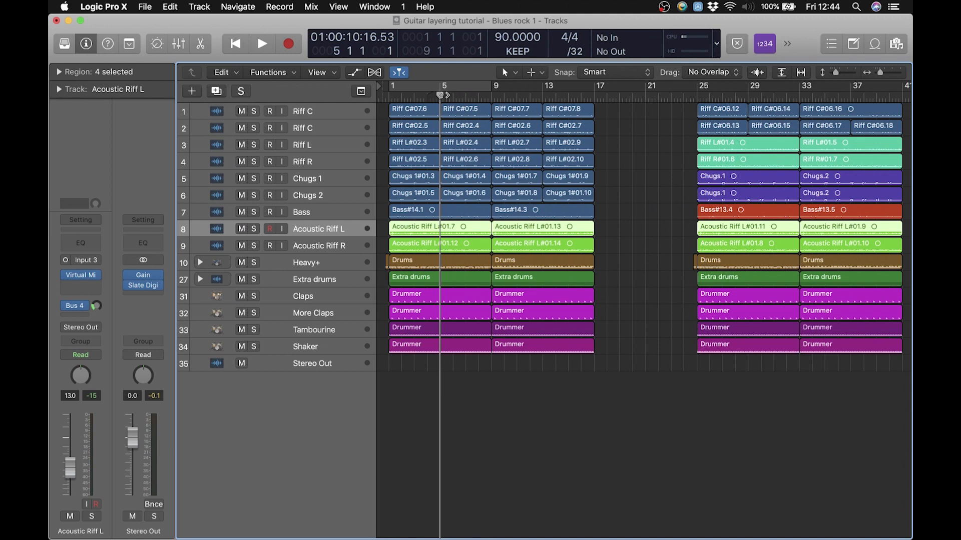
click(458, 263)
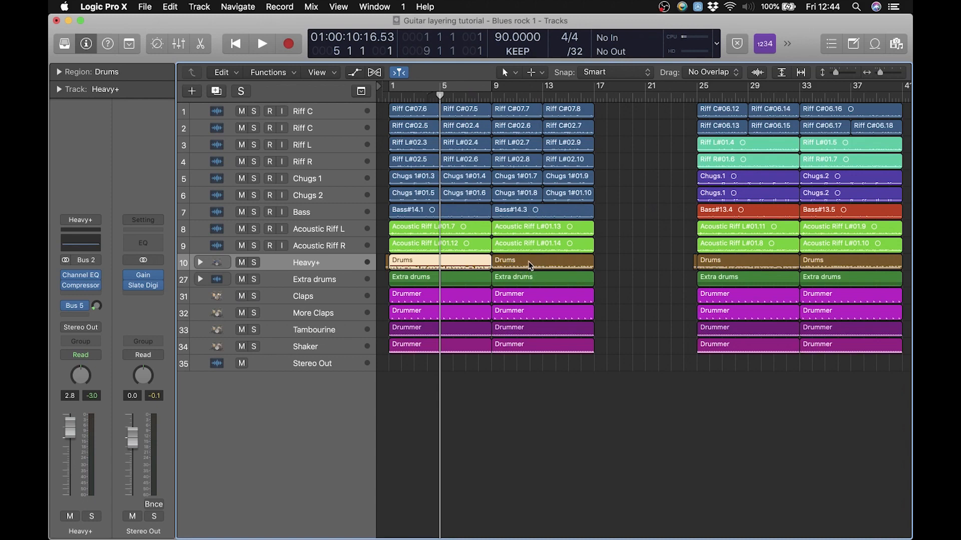
key(space)
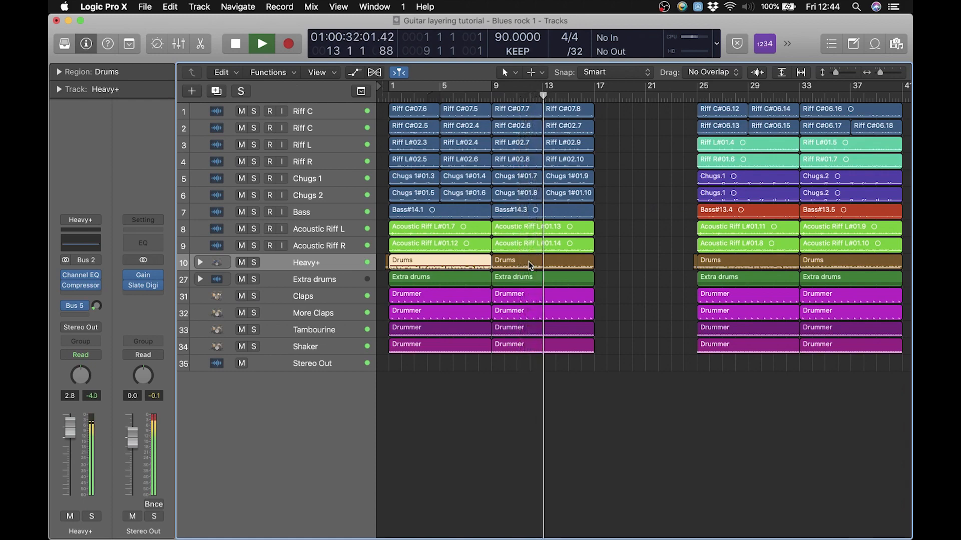
key(space)
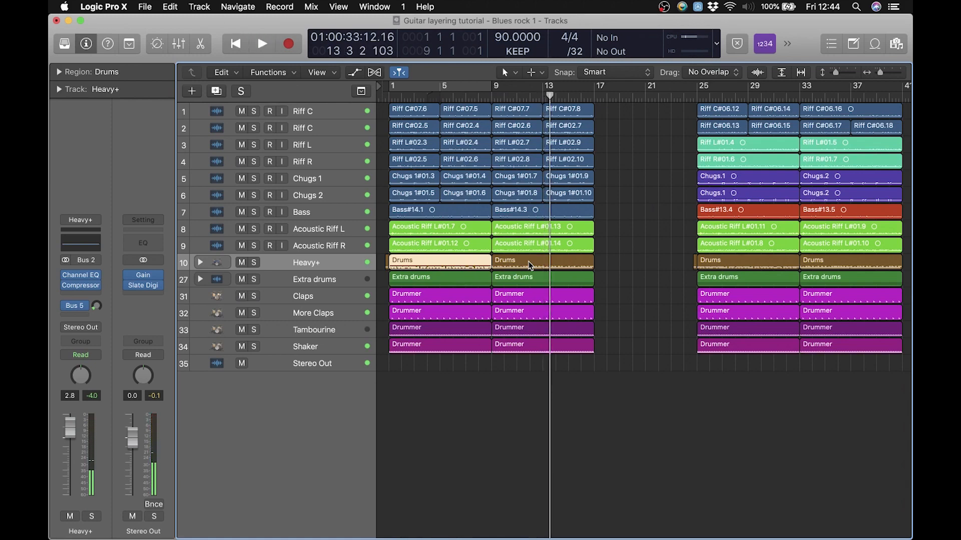
click(648, 256)
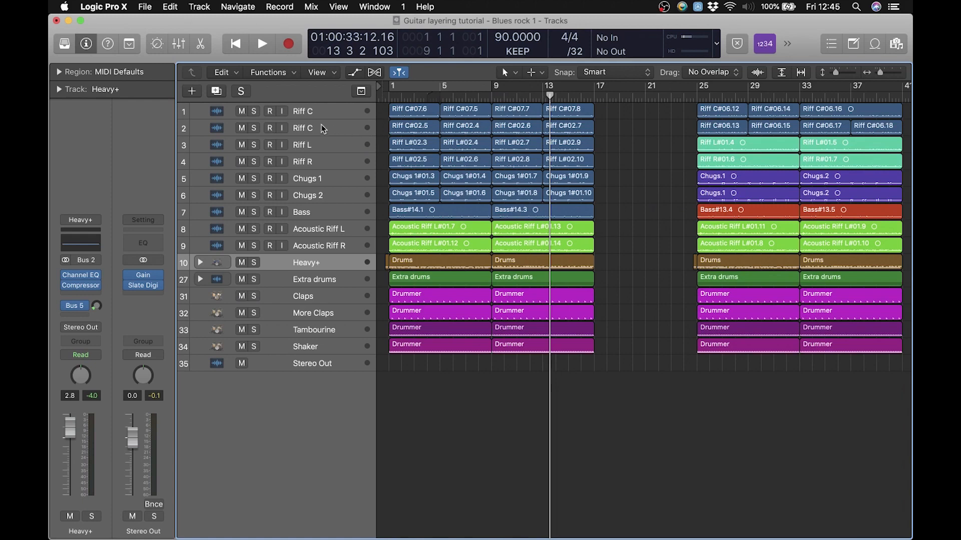
Return the playhead to bar 1 and briefly select the Acoustic Riff L and R regions across bars 1–16
drag(402, 97, 389, 96)
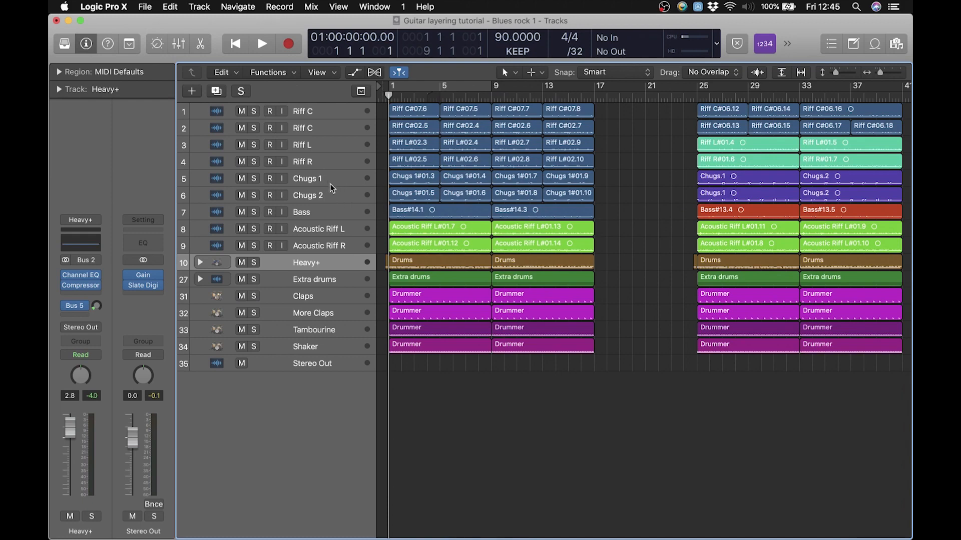
click(330, 212)
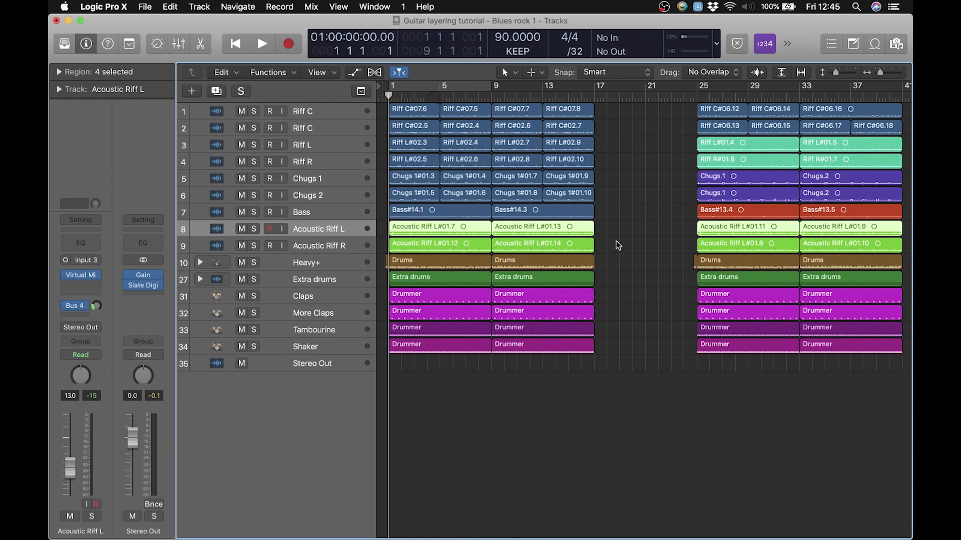
drag(615, 246, 410, 232)
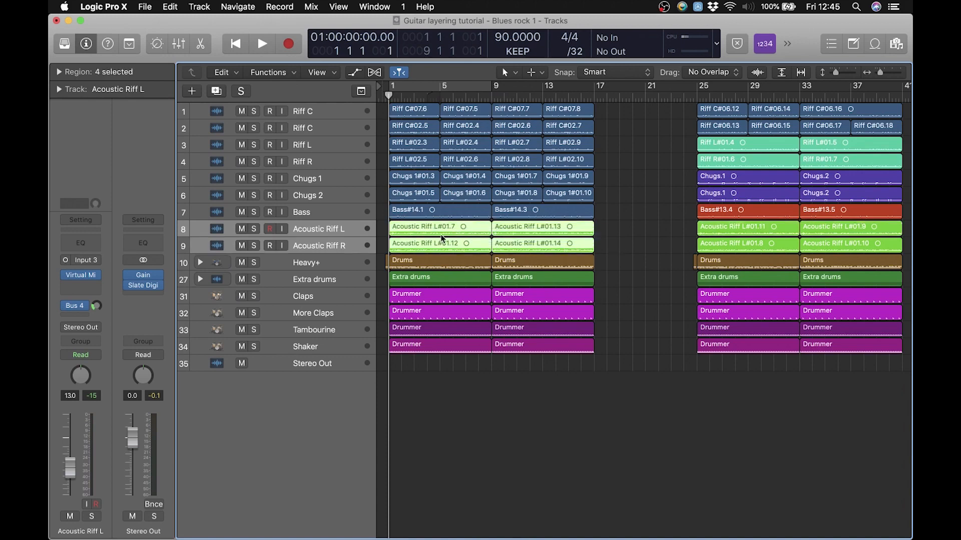
click(641, 241)
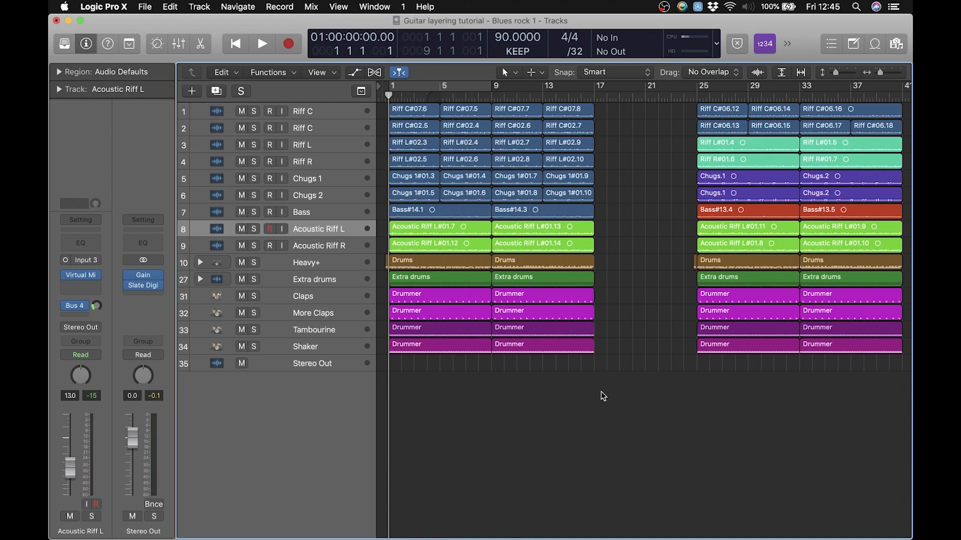
Move the playhead to beat 3 of bar 0, just before the arrangement starts
drag(389, 95, 382, 95)
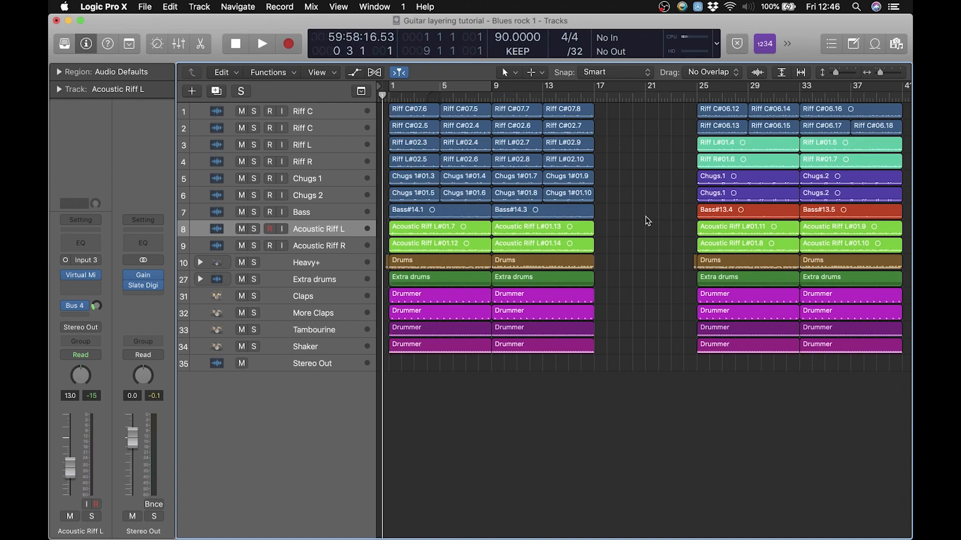
click(894, 75)
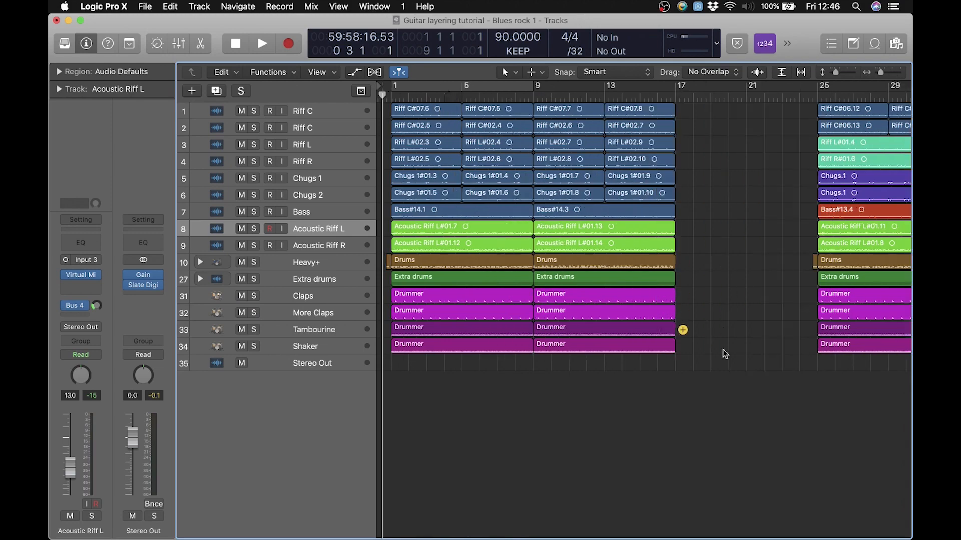